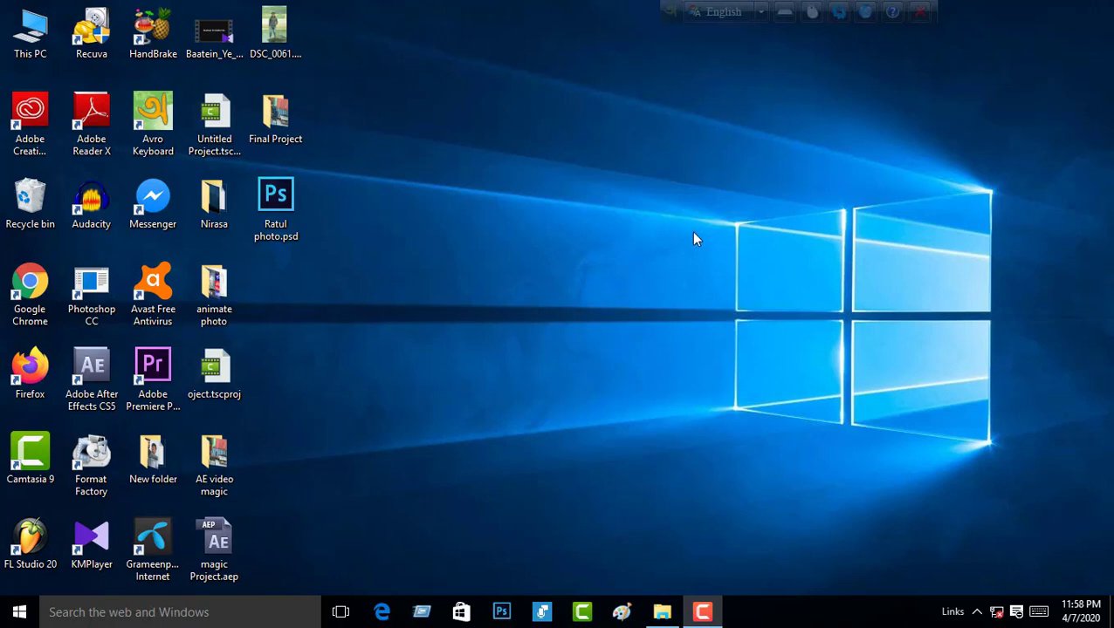
- Refresh the desktop and open the 'AE video magic' folder in Windows Explorer
right_click(720, 207)
left_click(763, 256)
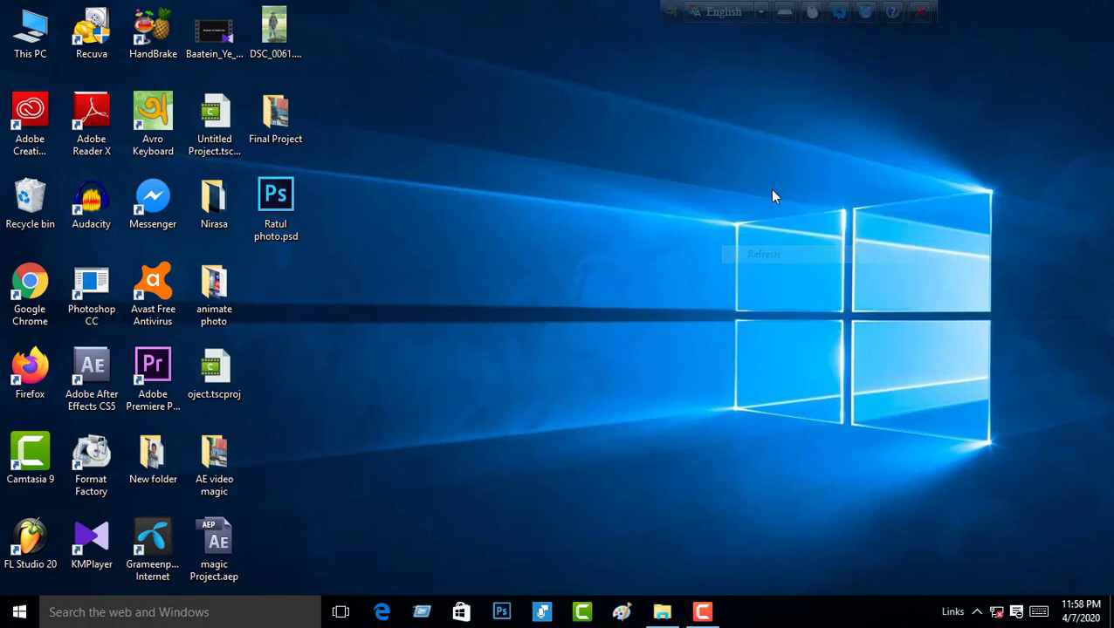
right_click(766, 179)
left_click(803, 230)
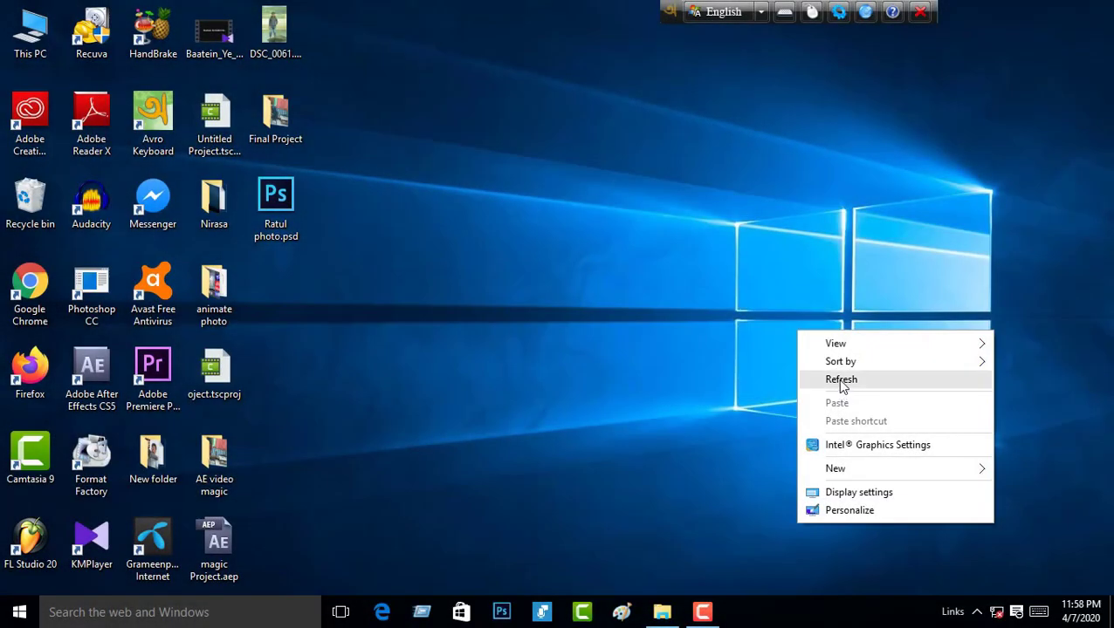
left_click(835, 384)
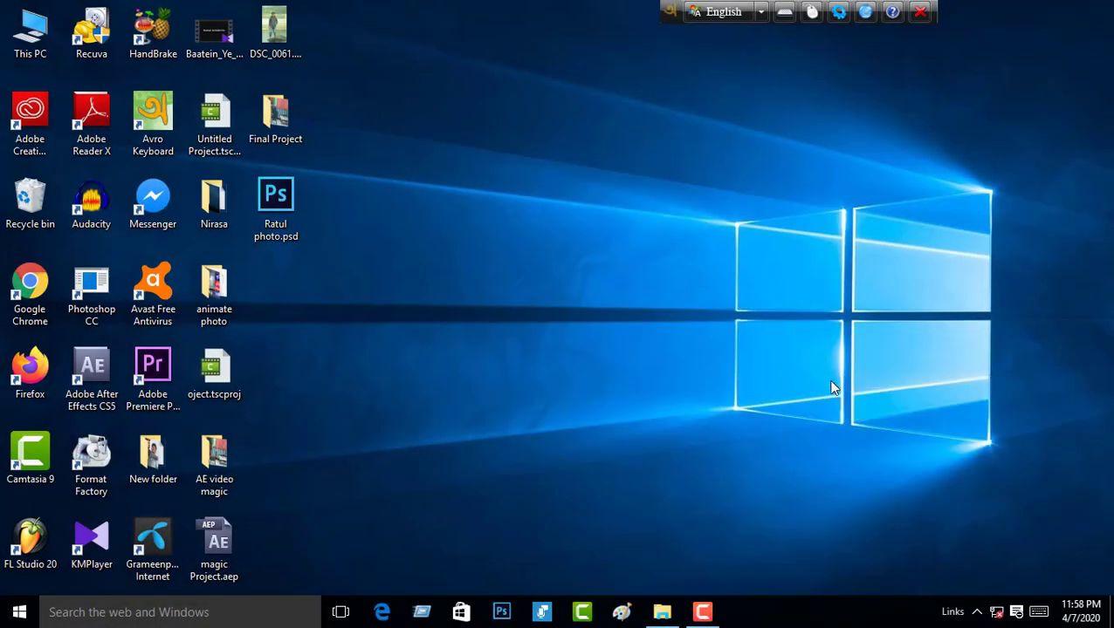
left_click(668, 612)
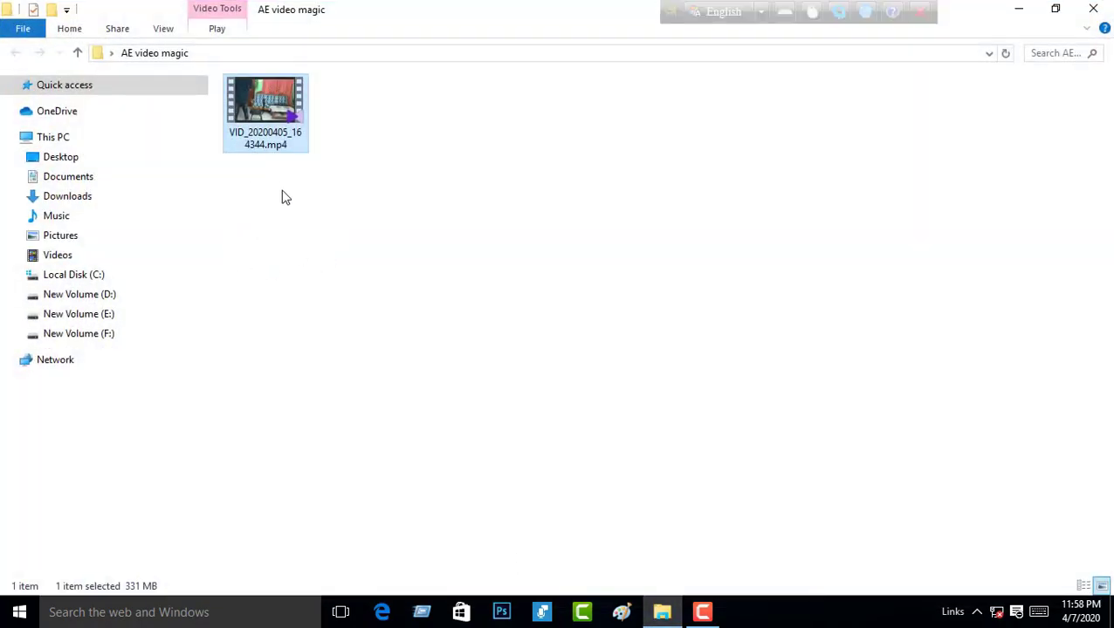
- Play VID_20200405_164344.mp4 in KMPlayer and skip ahead through the seated footage
double_click(278, 120)
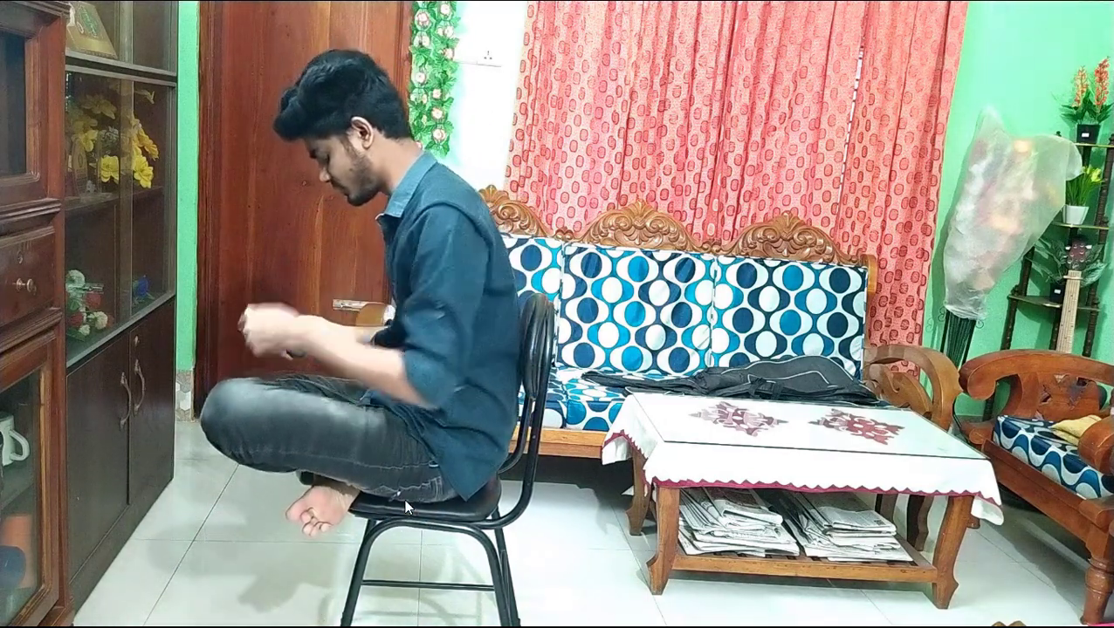
key("Right")
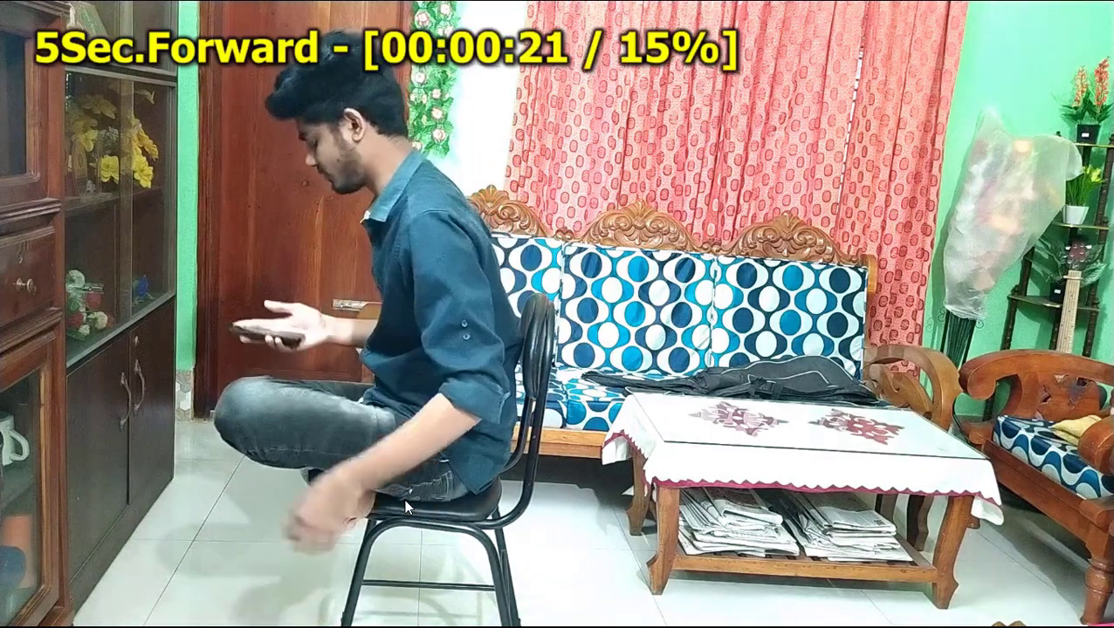
key("Right")
key("Right")
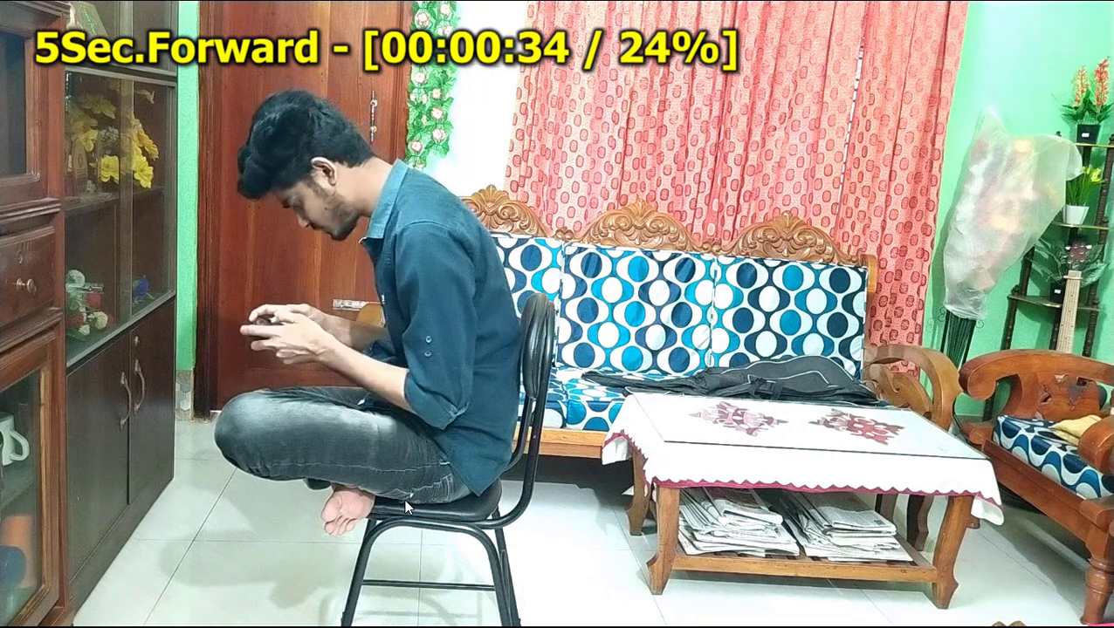
key("Right")
key("Right")
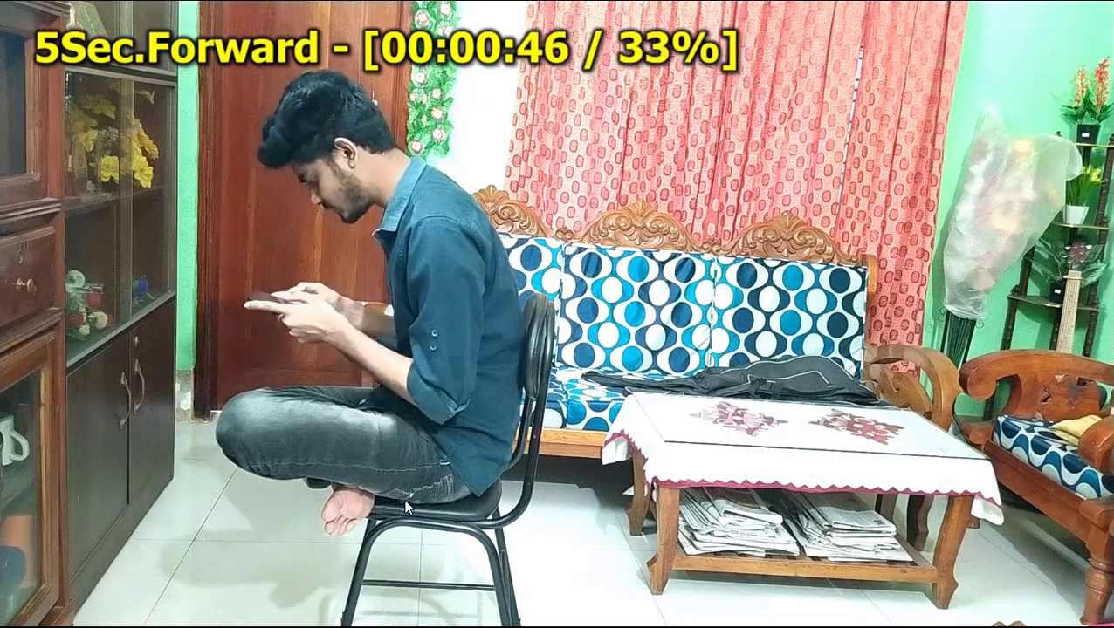
key("Right")
key("Right")
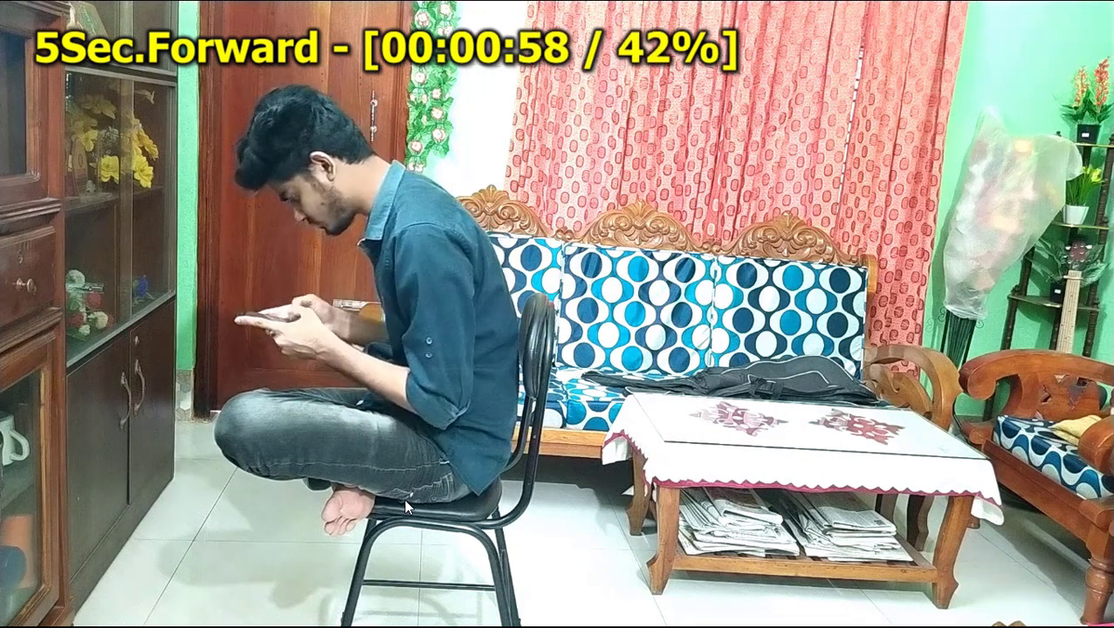
key("Right")
- Skip forward to the empty-chair footage, then close the player
key("Left")
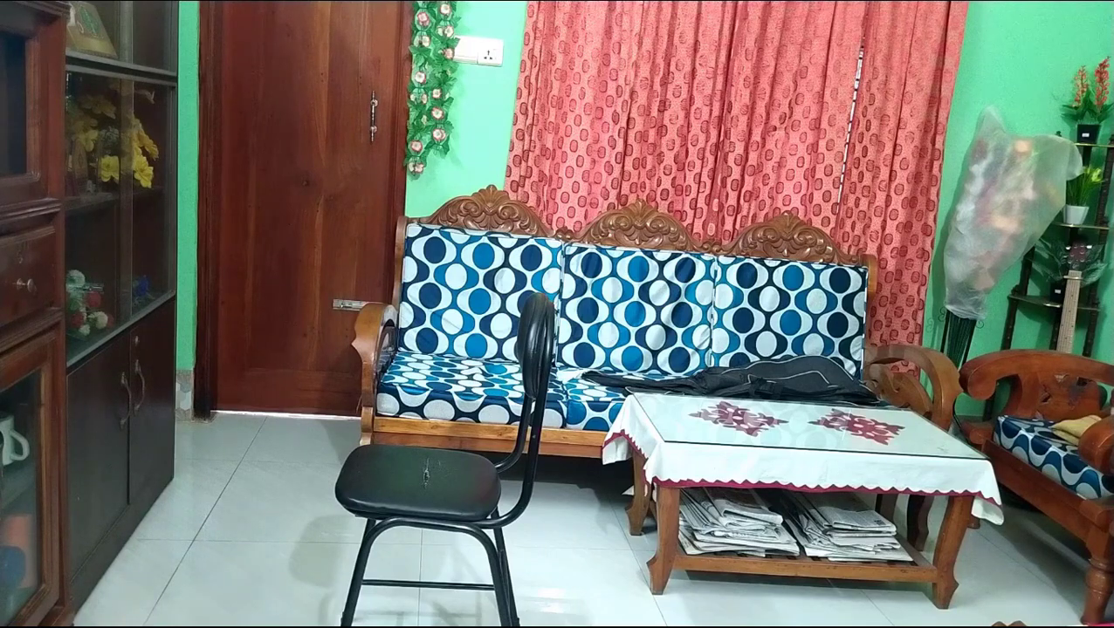
key("Right")
key("Right")
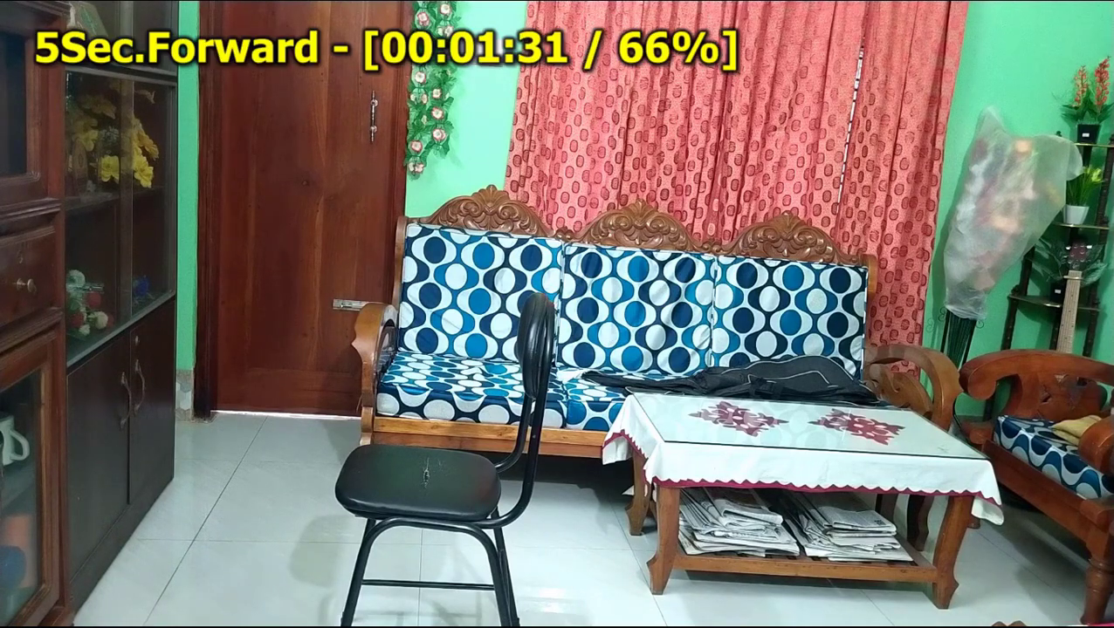
key("Right")
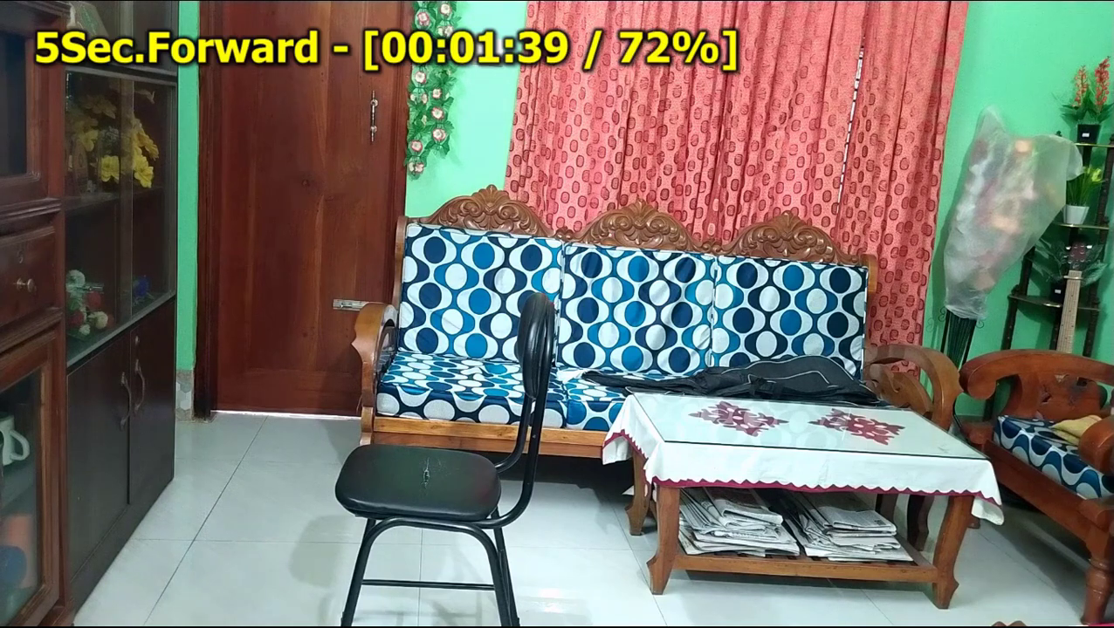
key("Right")
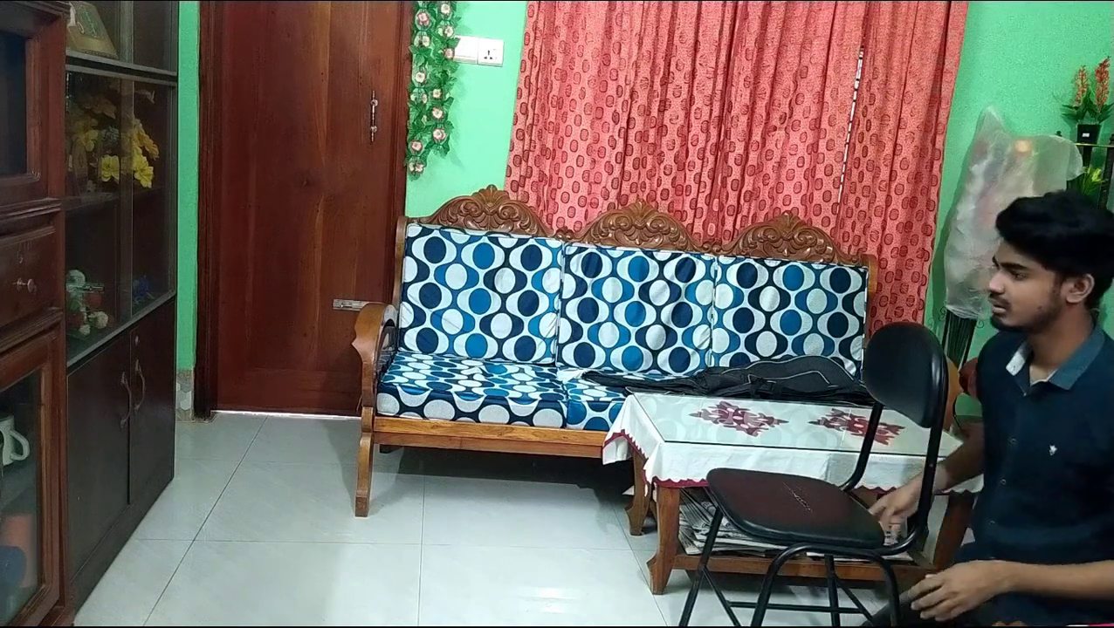
key("Right")
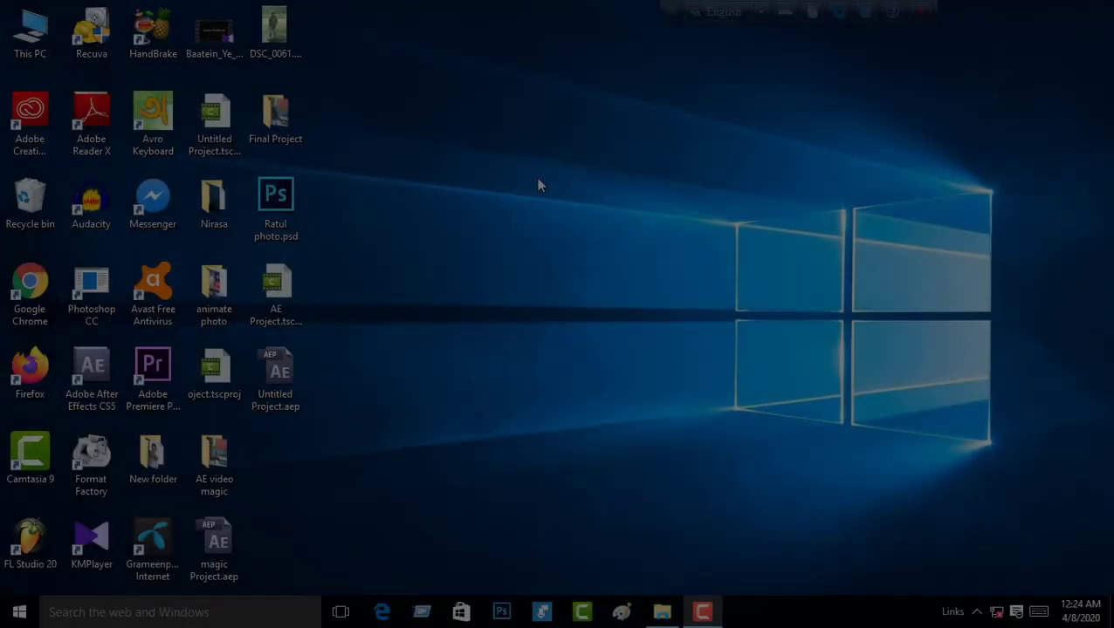
right_click(537, 178)
- Open VID_20200405_164344.mp4 from the AE video magic folder with Adobe After Effects CS5
left_click(574, 230)
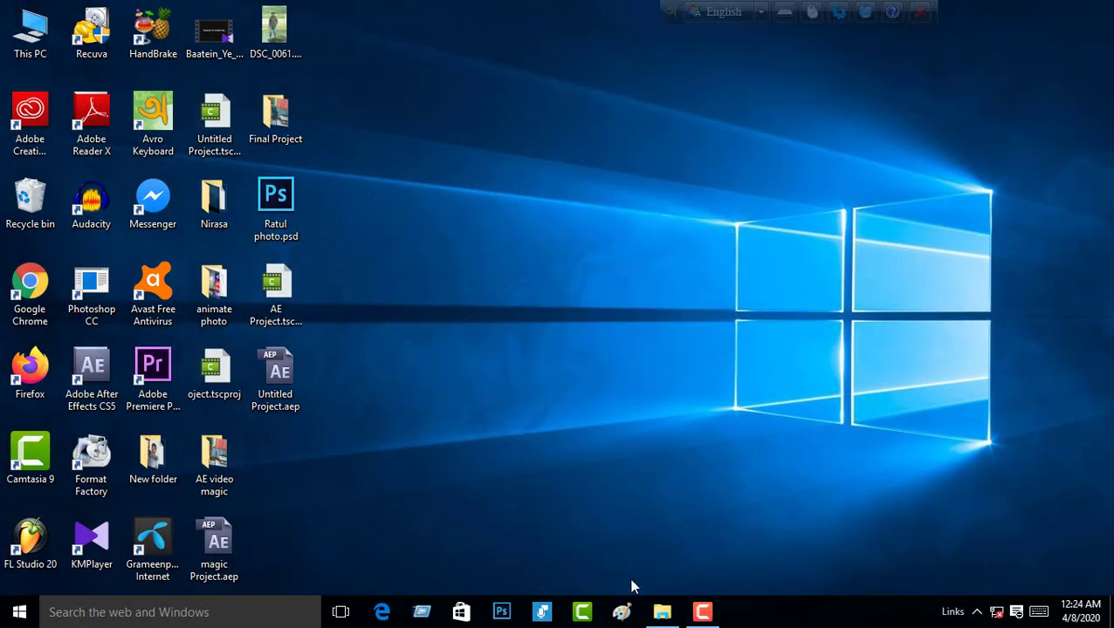
left_click(663, 614)
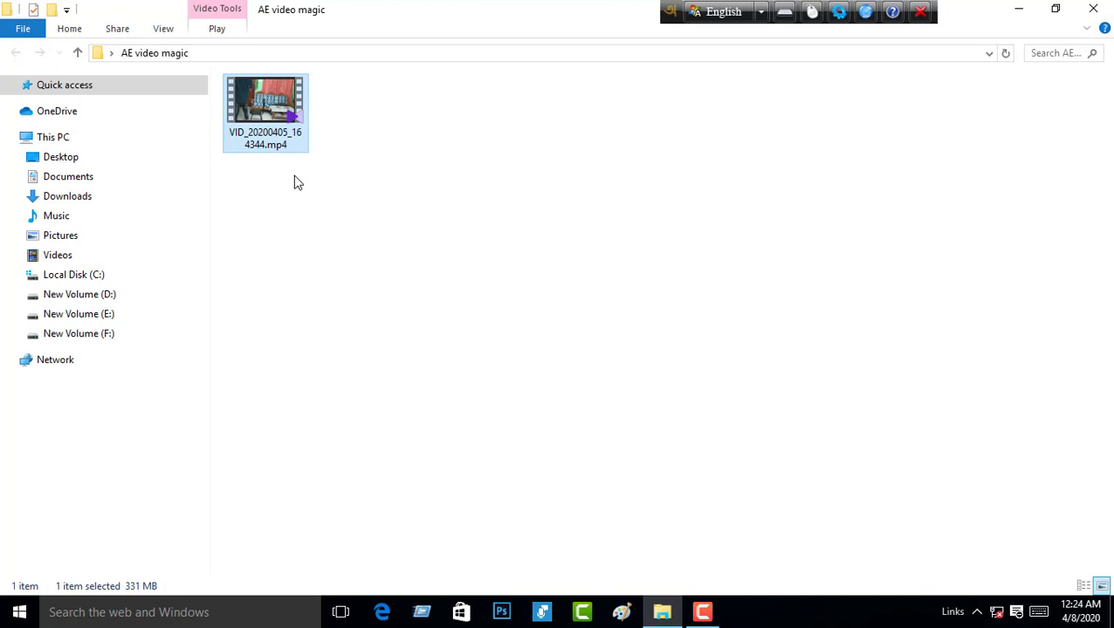
right_click(262, 122)
mouse_move(325, 223)
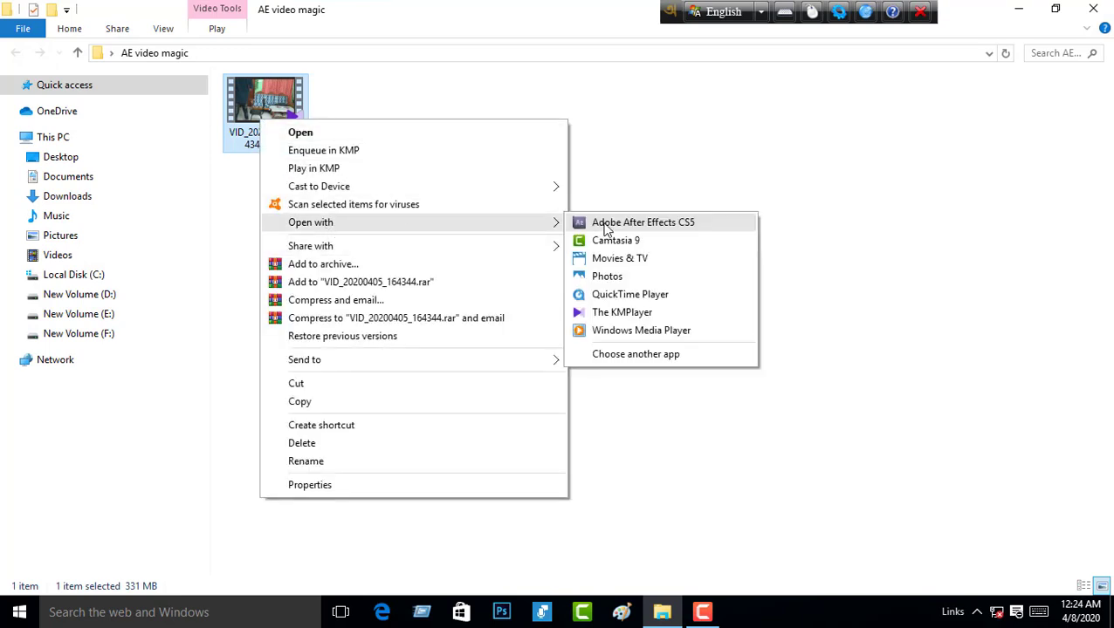
left_click(606, 226)
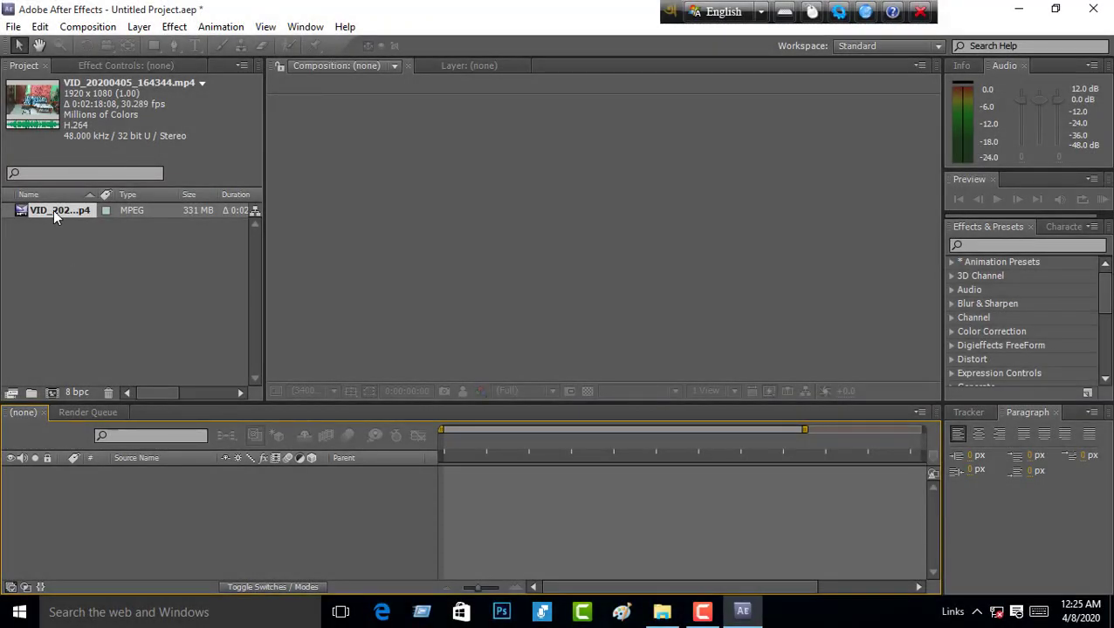
- Make a composition from the room footage, shift the clip earlier, and scrub to the seated pose
left_click_drag(53, 210, 92, 482)
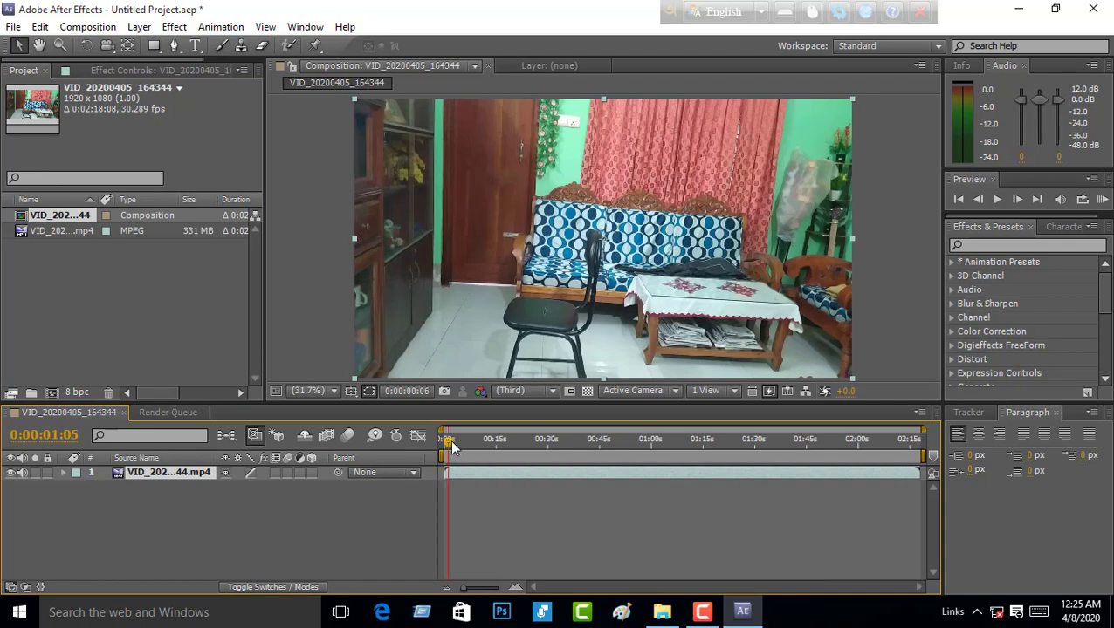
left_click_drag(446, 442, 534, 446)
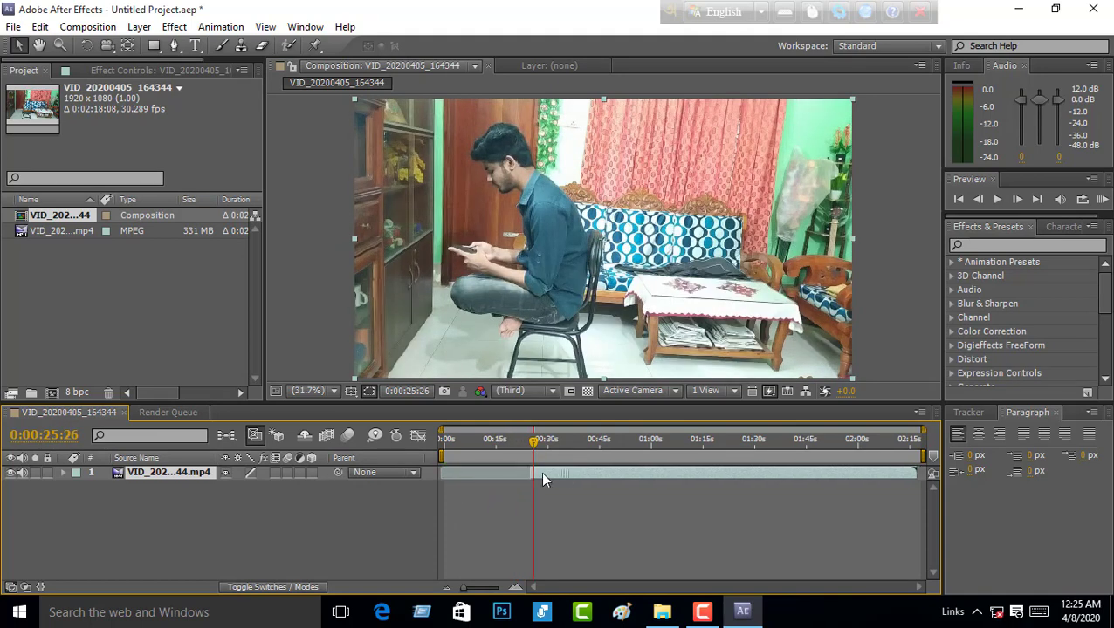
left_click_drag(542, 474, 480, 471)
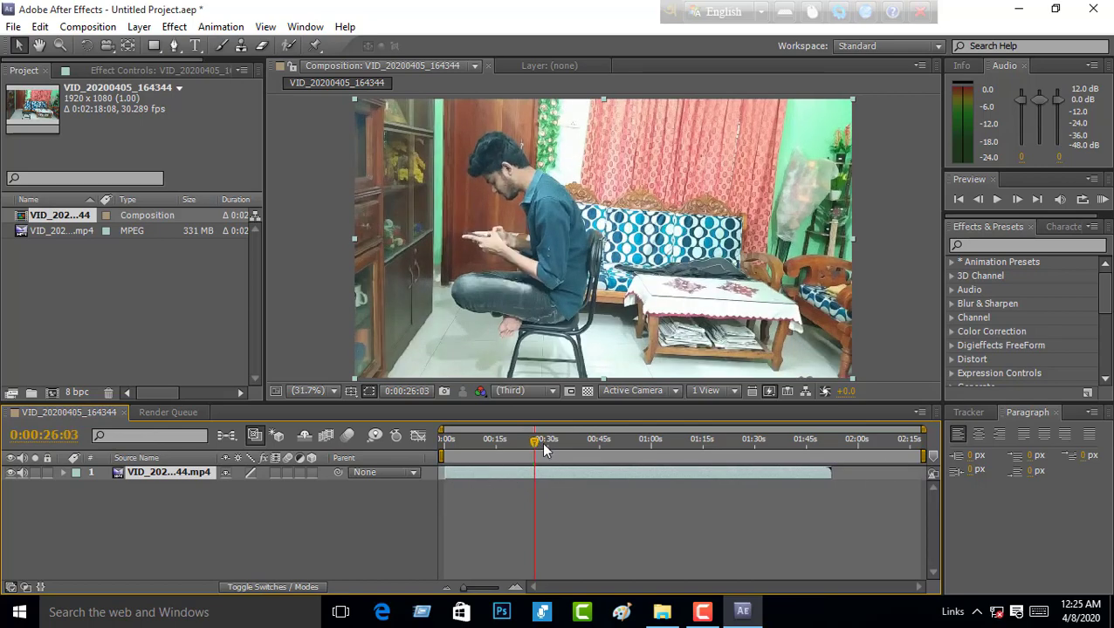
mouse_move(541, 442)
left_mouse_down()
mouse_move(612, 445)
mouse_move(589, 447)
left_mouse_up()
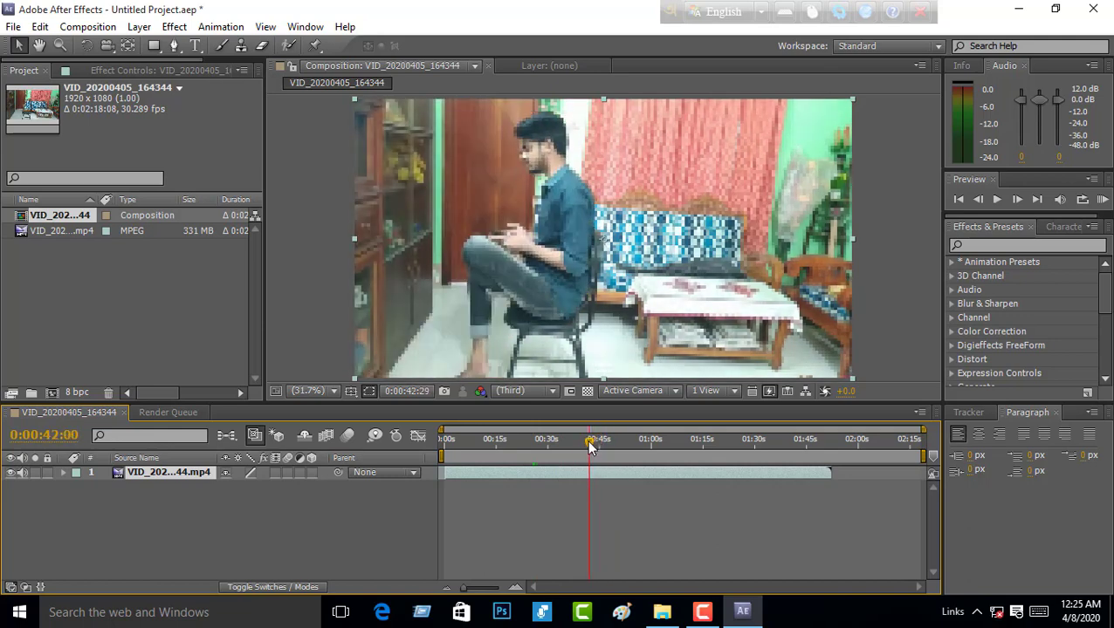
left_click_drag(590, 447, 582, 447)
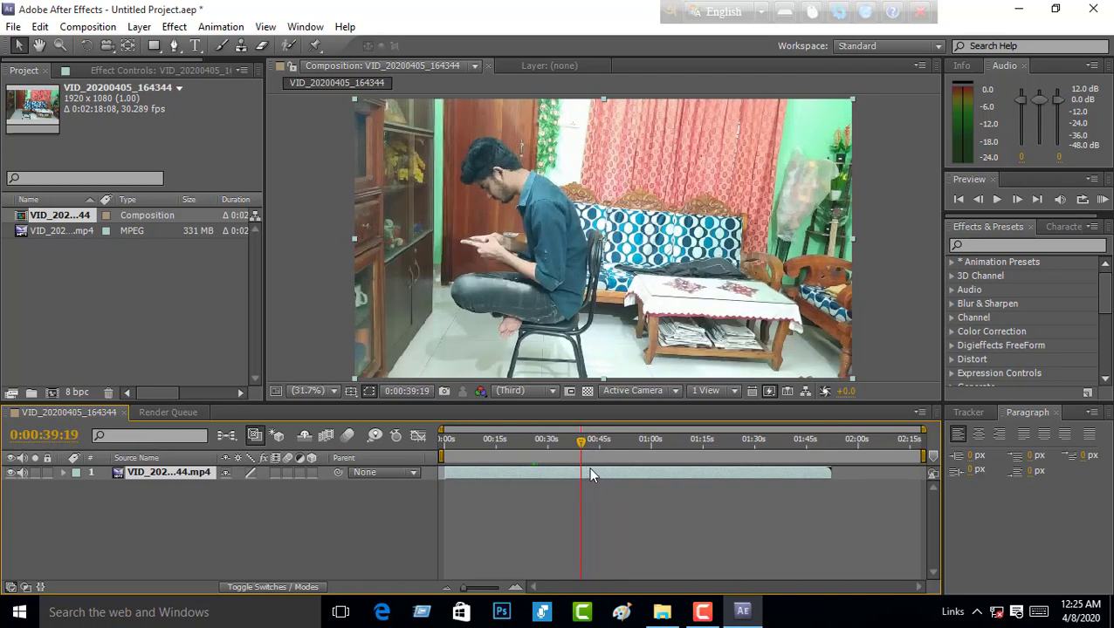
- Split the layer at 0:00:39:19 and scrub to where the chair is empty
left_click(40, 26)
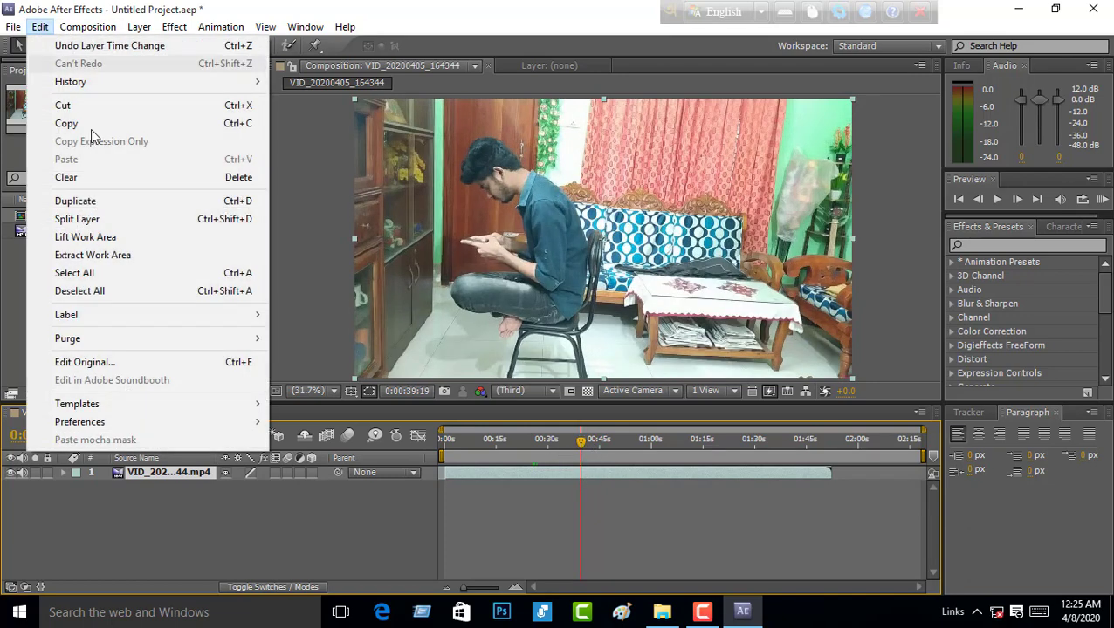
left_click(87, 219)
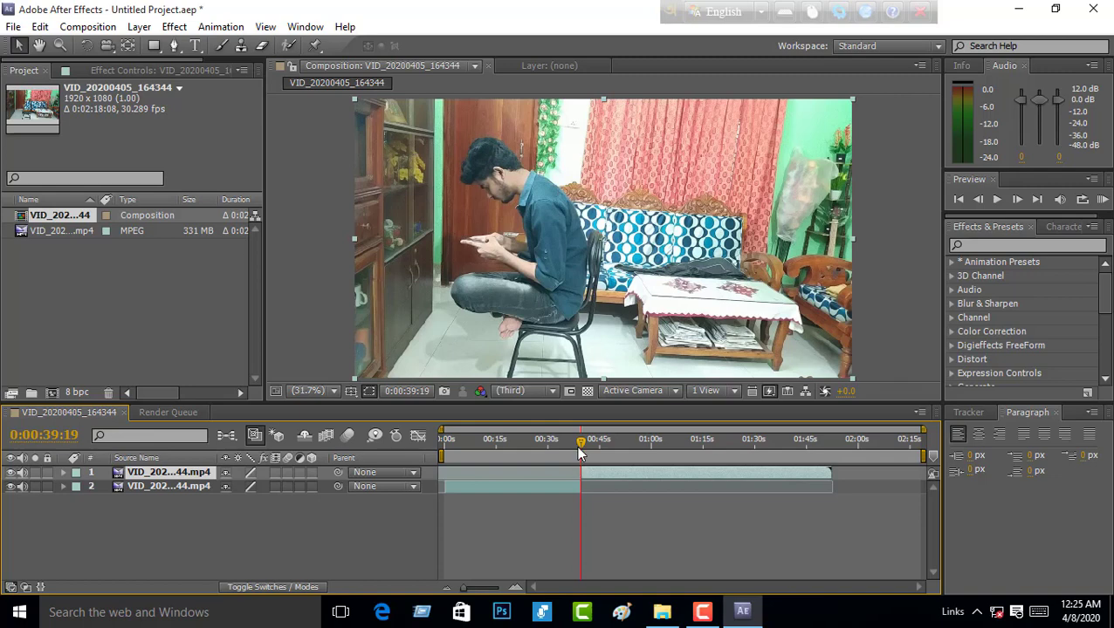
mouse_move(579, 441)
left_mouse_down()
mouse_move(711, 452)
mouse_move(659, 452)
left_mouse_up()
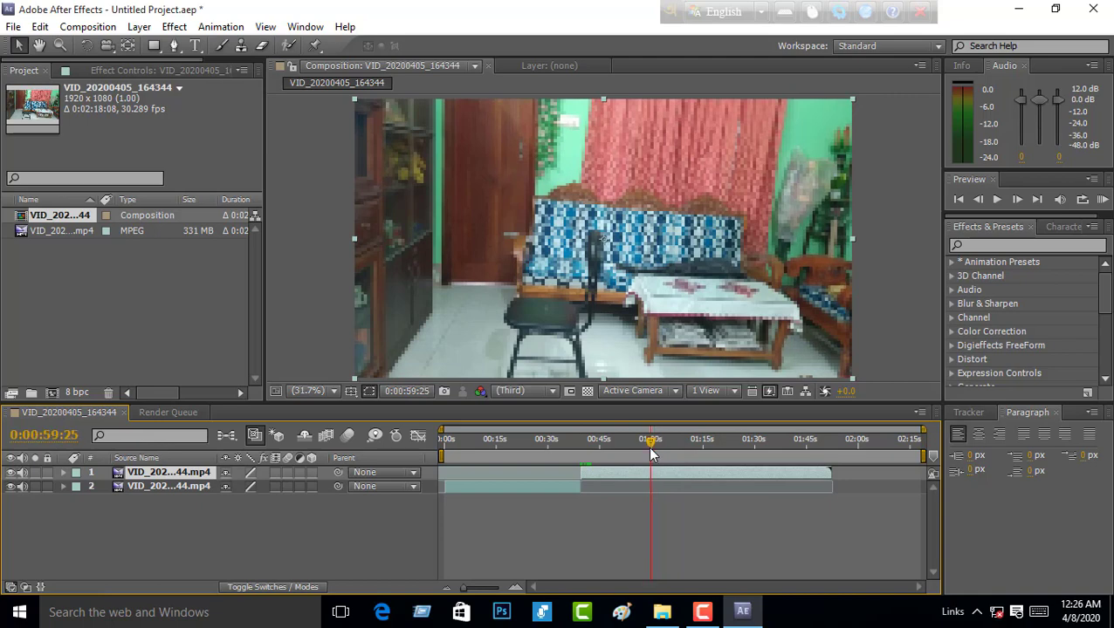
left_click_drag(665, 452, 653, 450)
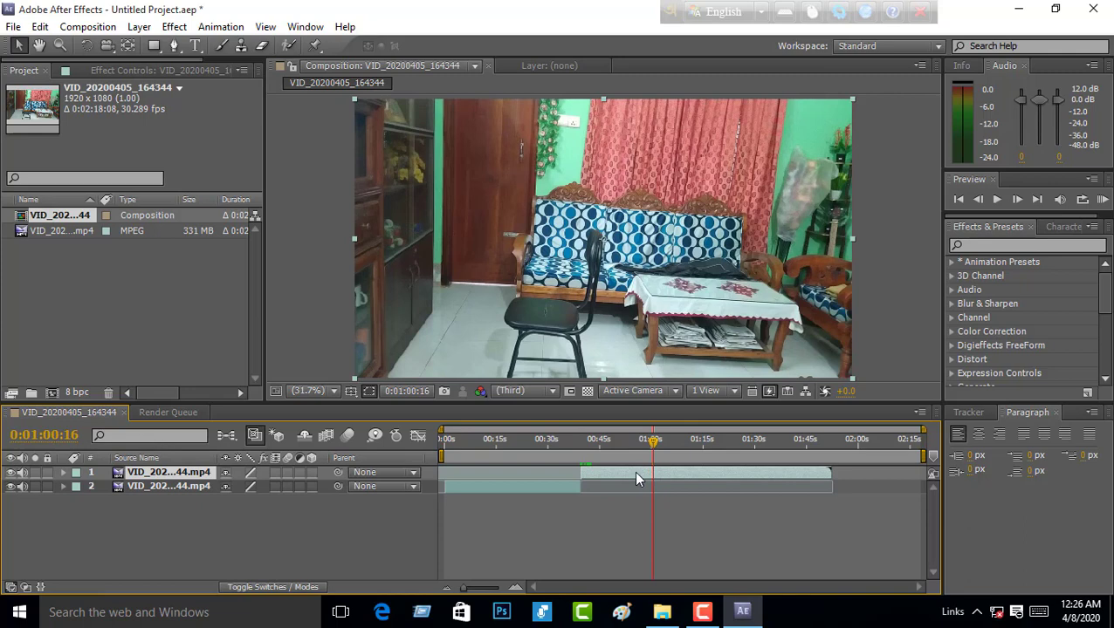
- Split the layer again at 0:01:00:16 and select the middle section
left_click(39, 28)
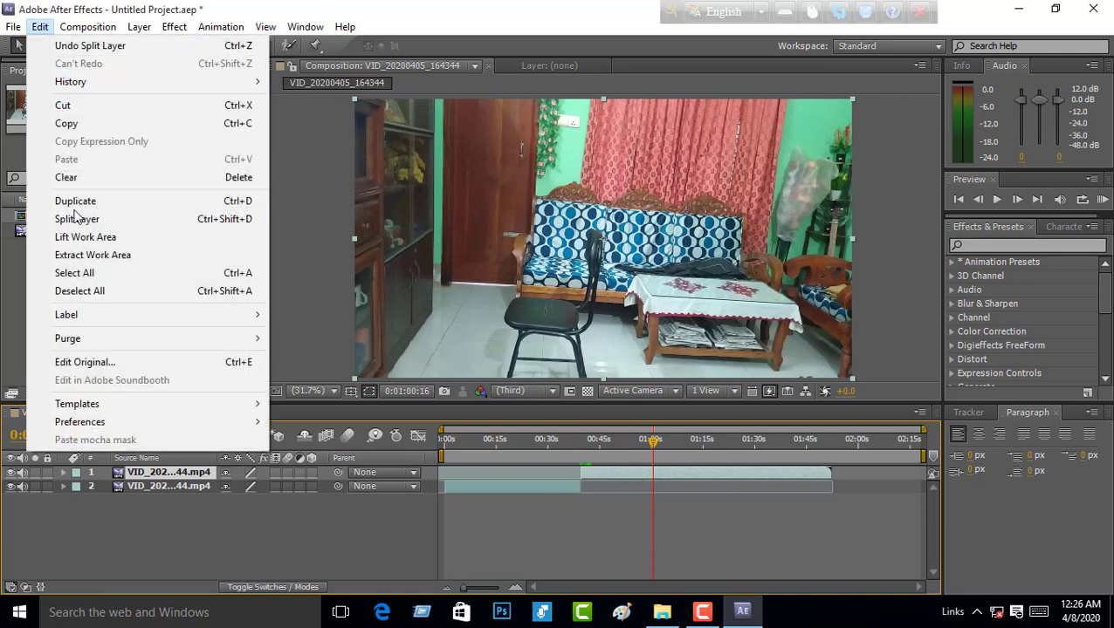
left_click(77, 219)
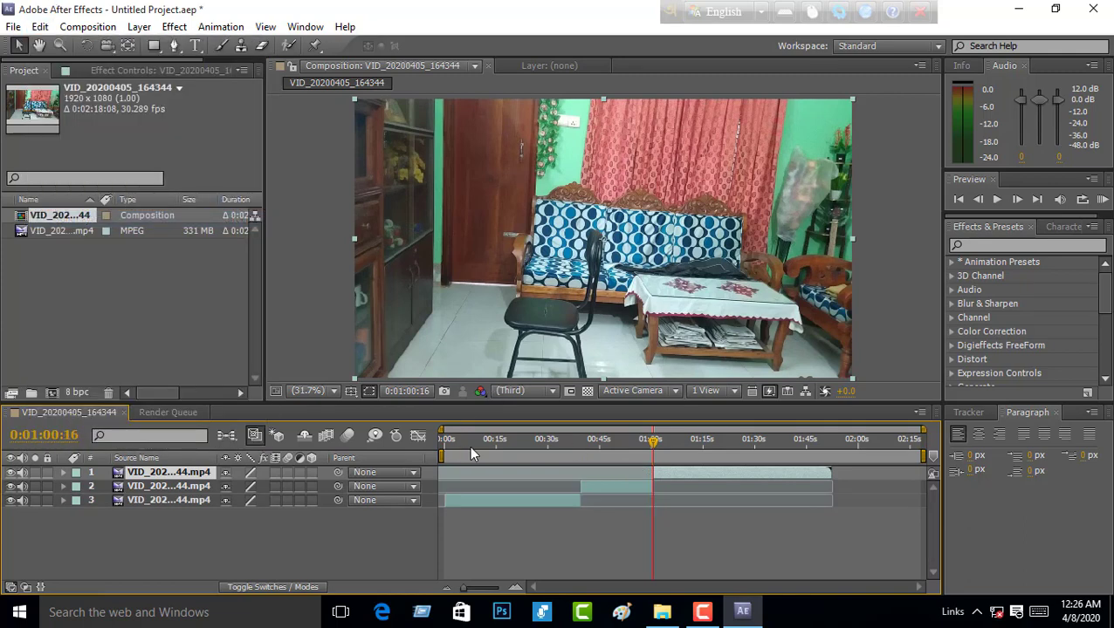
left_click(624, 488)
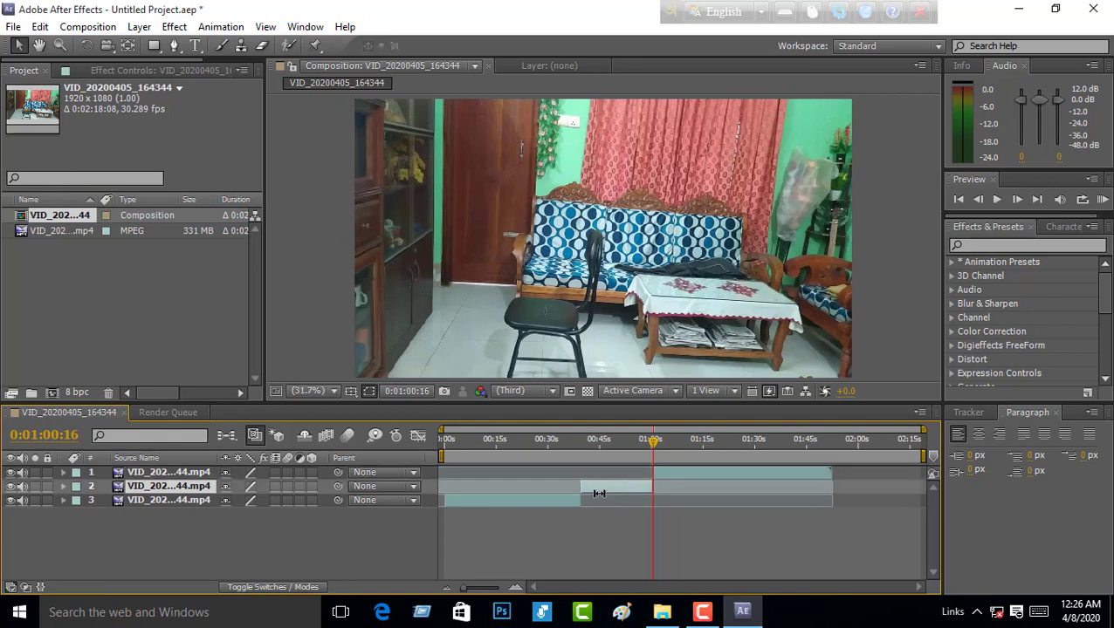
- Delete the middle layer, start the empty-chair clip at 0:00, and end the work area near 0:42
key("Delete")
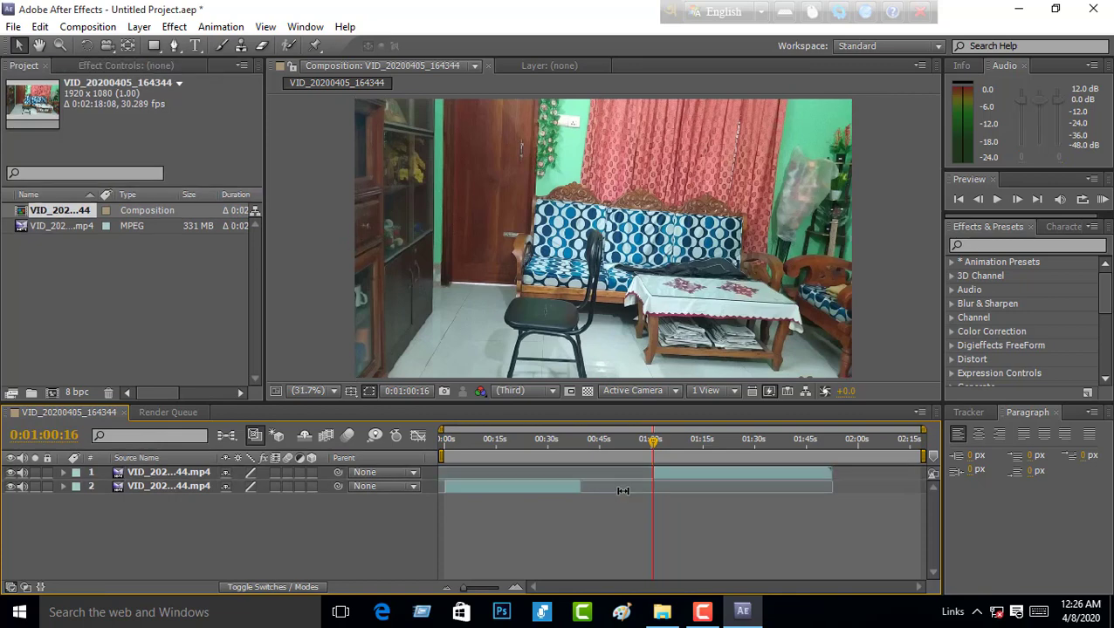
left_click_drag(652, 472, 546, 468)
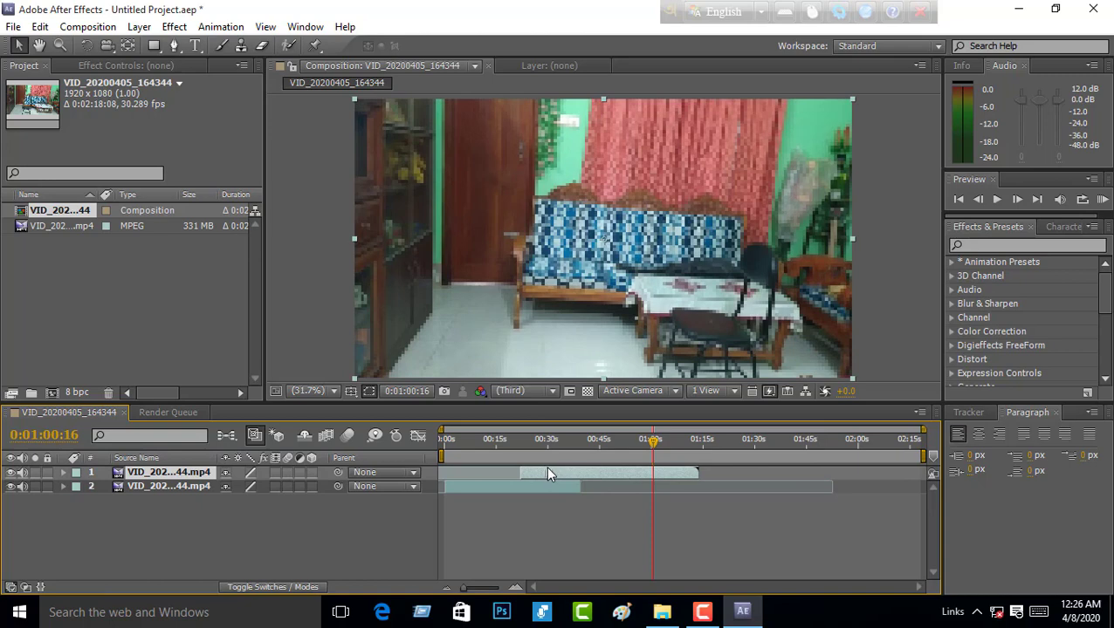
left_click_drag(548, 474, 474, 473)
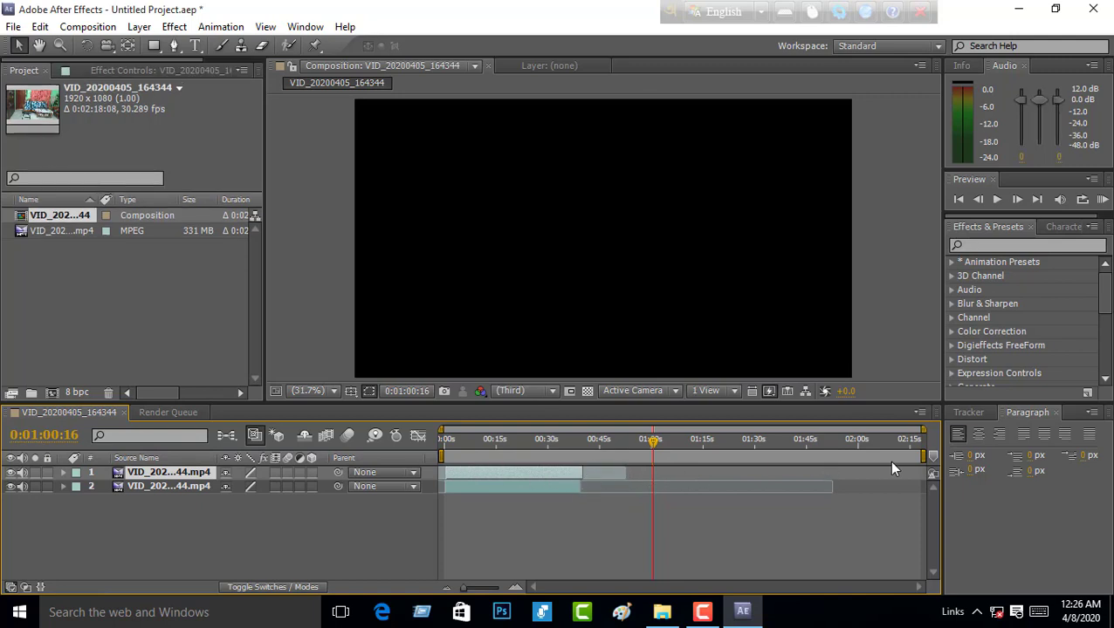
left_click_drag(923, 455, 586, 456)
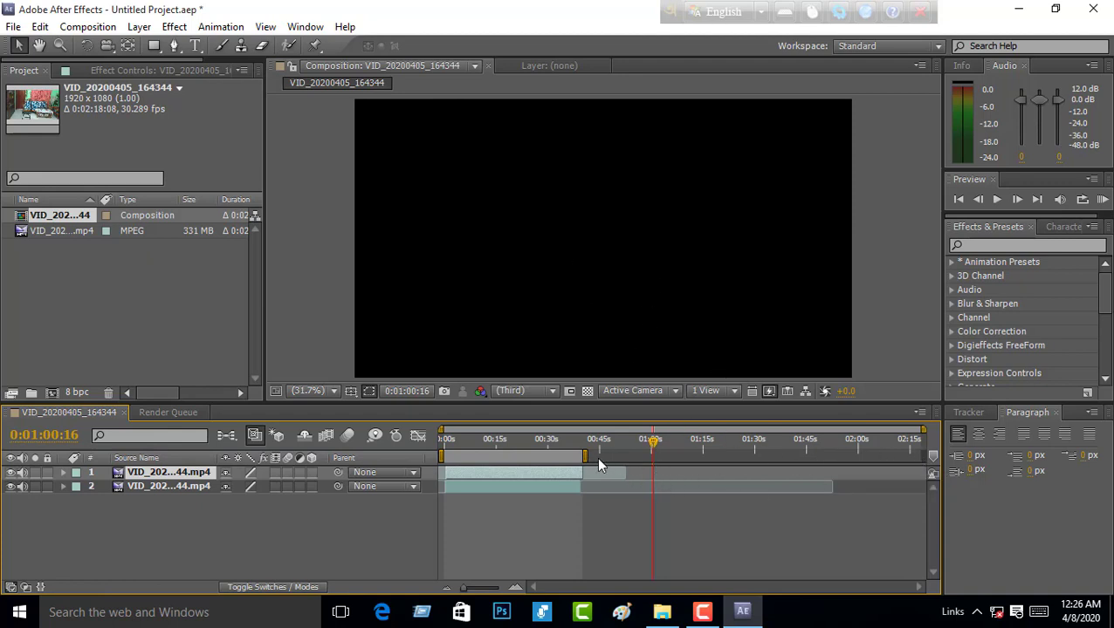
left_click_drag(653, 441, 515, 441)
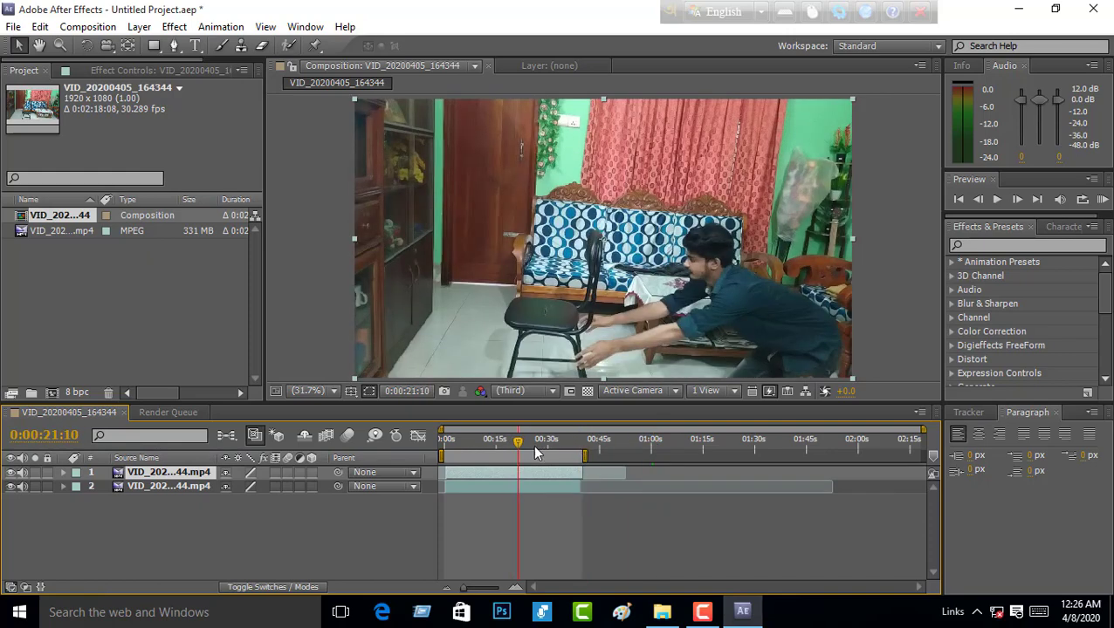
- Scrub to 0:00:04:07, select the top layer and hide the empty-room layer
left_click_drag(471, 444, 451, 443)
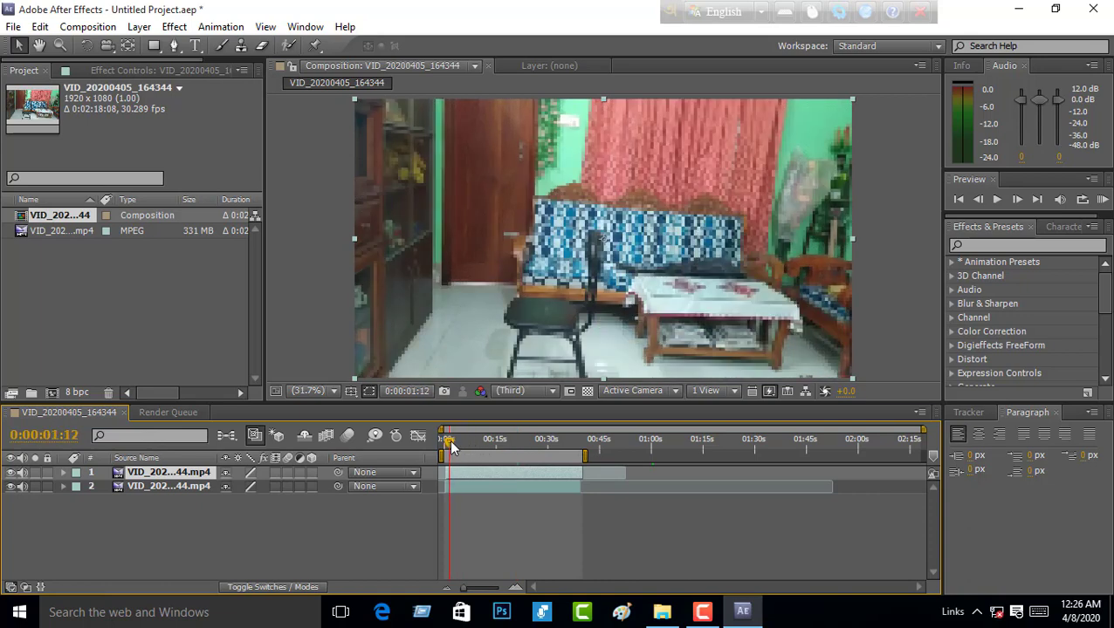
left_click_drag(450, 444, 458, 440)
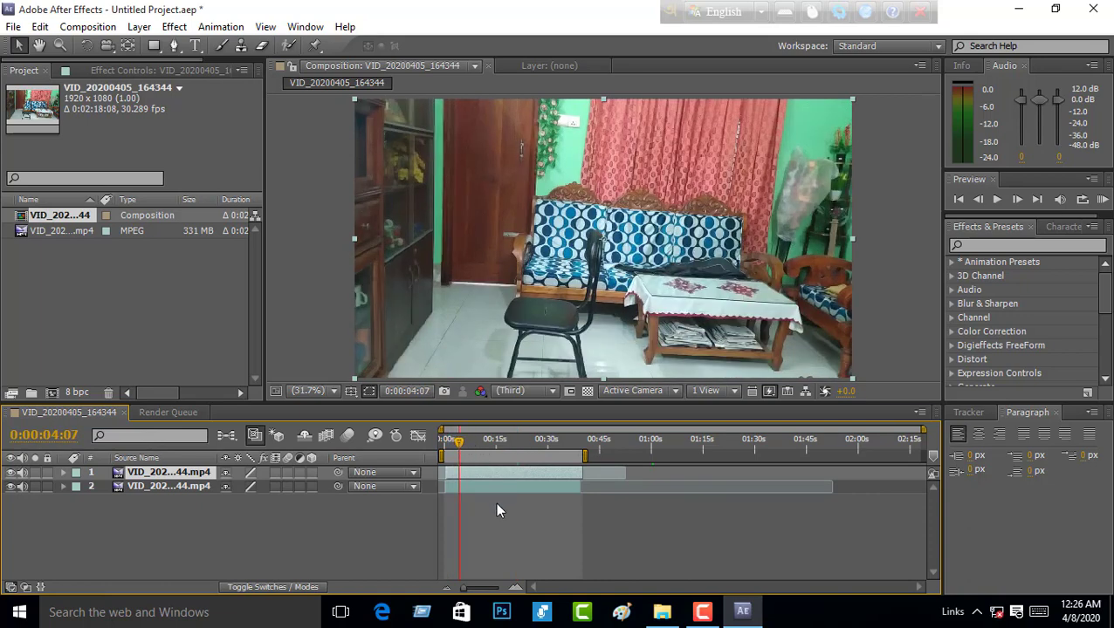
left_click(498, 486)
left_click(502, 478)
left_click(11, 472)
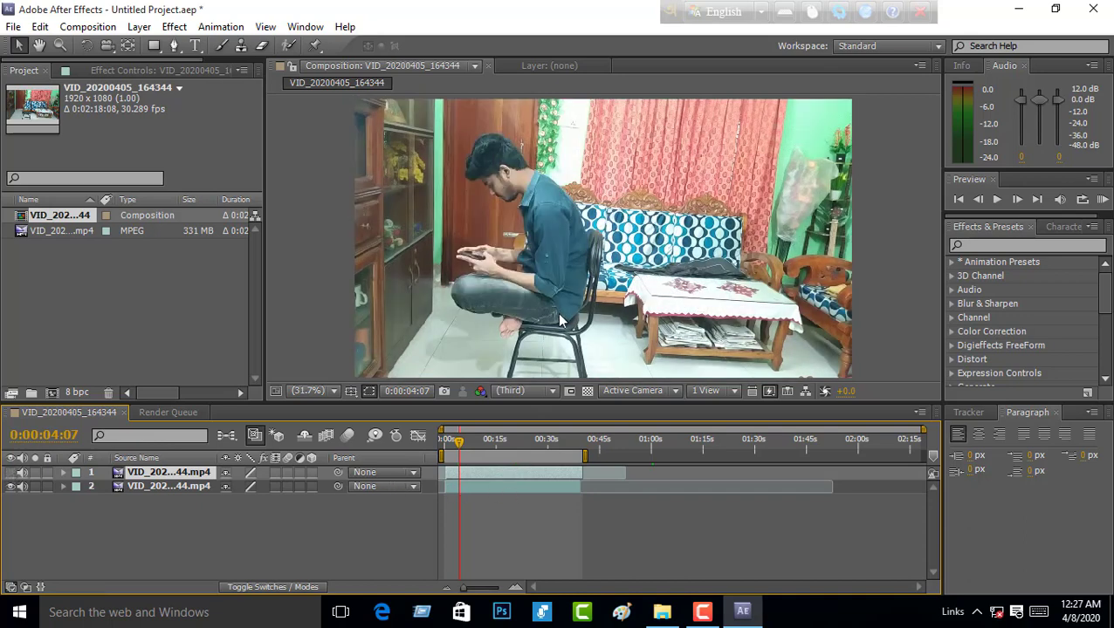
- Toggle the empty-room layer to compare frames, then hide it at 0:00:10:20 and zoom in
left_click_drag(504, 472, 497, 472)
left_click_drag(530, 477, 527, 476)
left_click(9, 473)
left_click(9, 473)
left_click(8, 473)
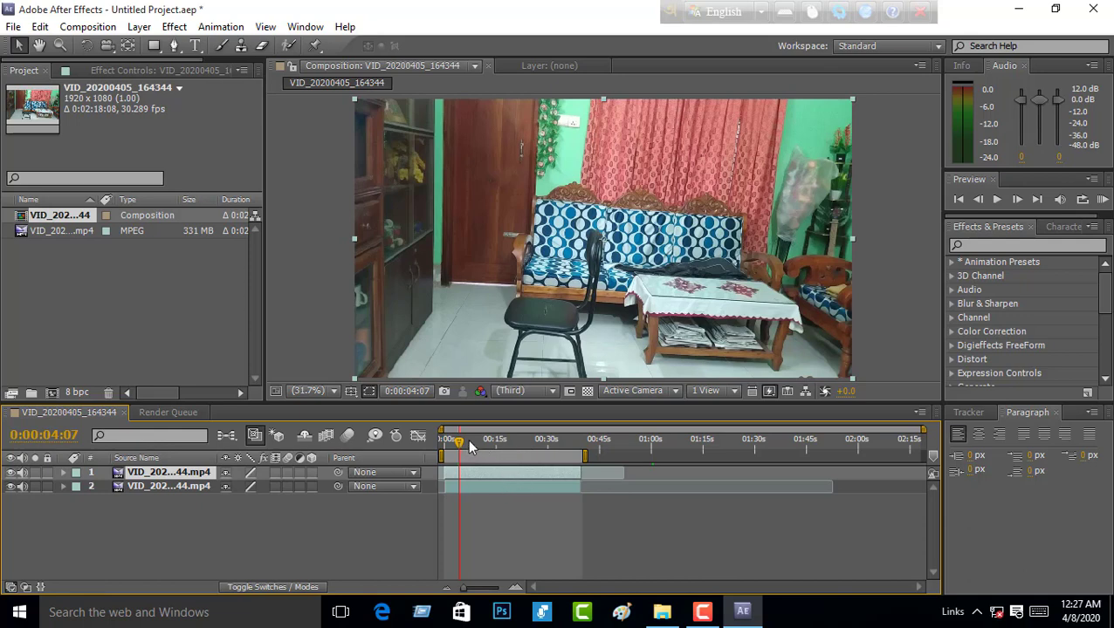
left_click_drag(455, 446, 479, 445)
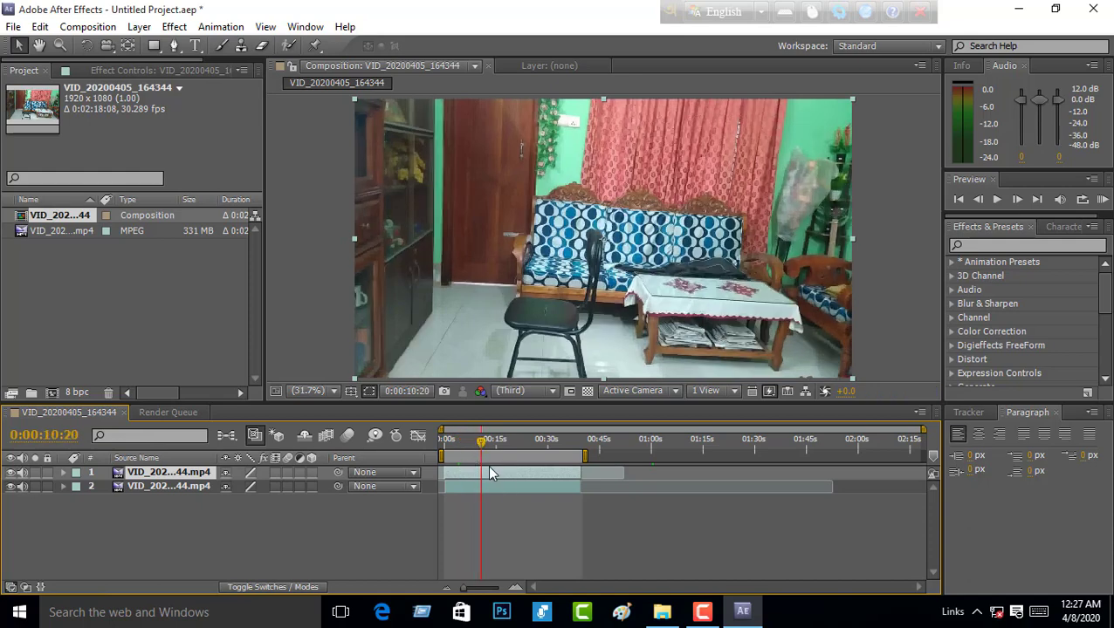
left_click(11, 473)
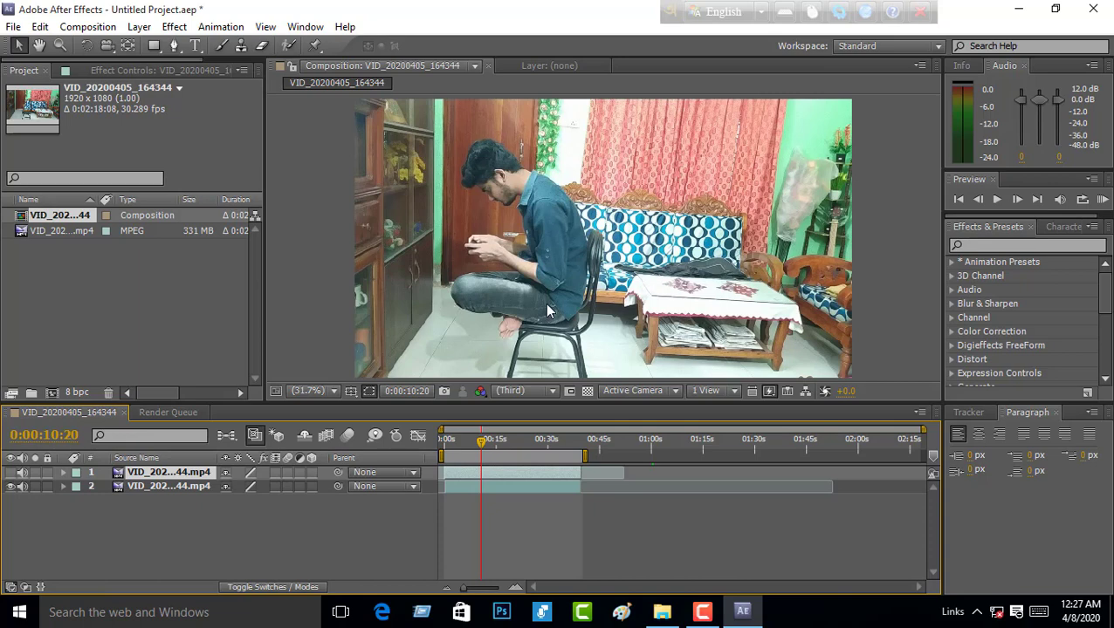
scroll(548, 306, "up", 4)
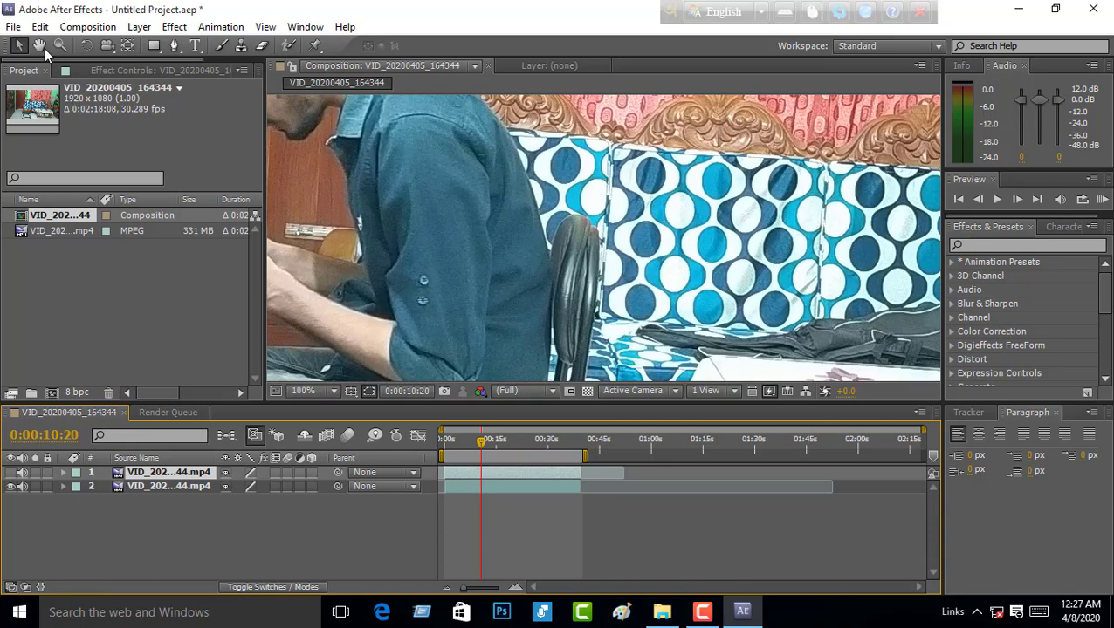
- Pan the Composition view to the man's feet and chair seat, then select the Pen tool
left_click(40, 46)
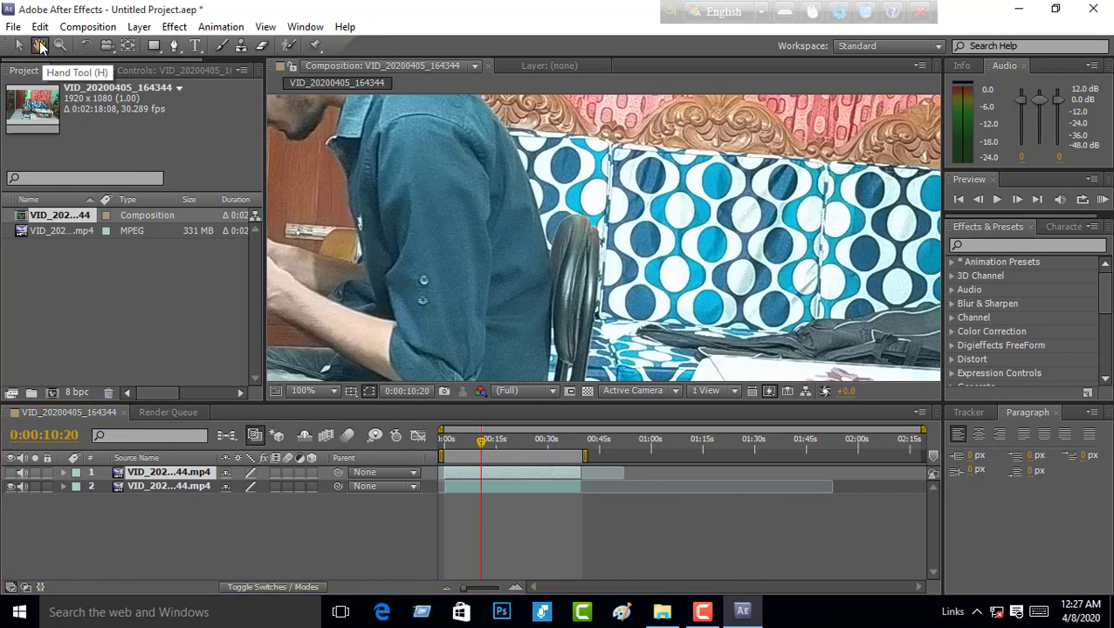
mouse_move(381, 305)
left_mouse_down()
mouse_move(508, 297)
mouse_move(467, 259)
left_mouse_up()
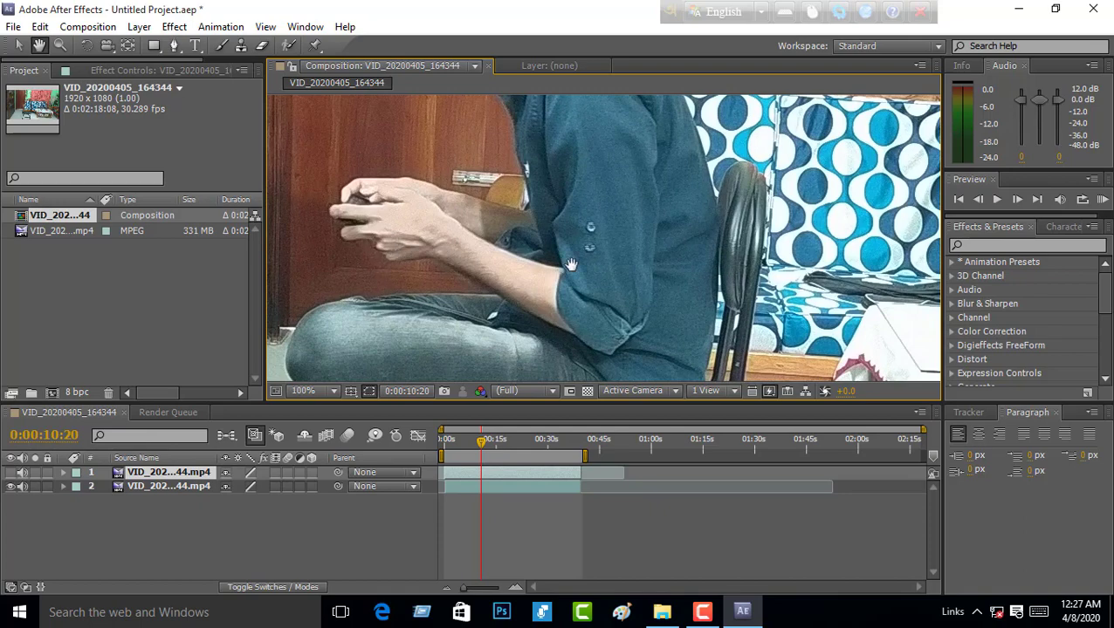
left_click_drag(533, 310, 544, 263)
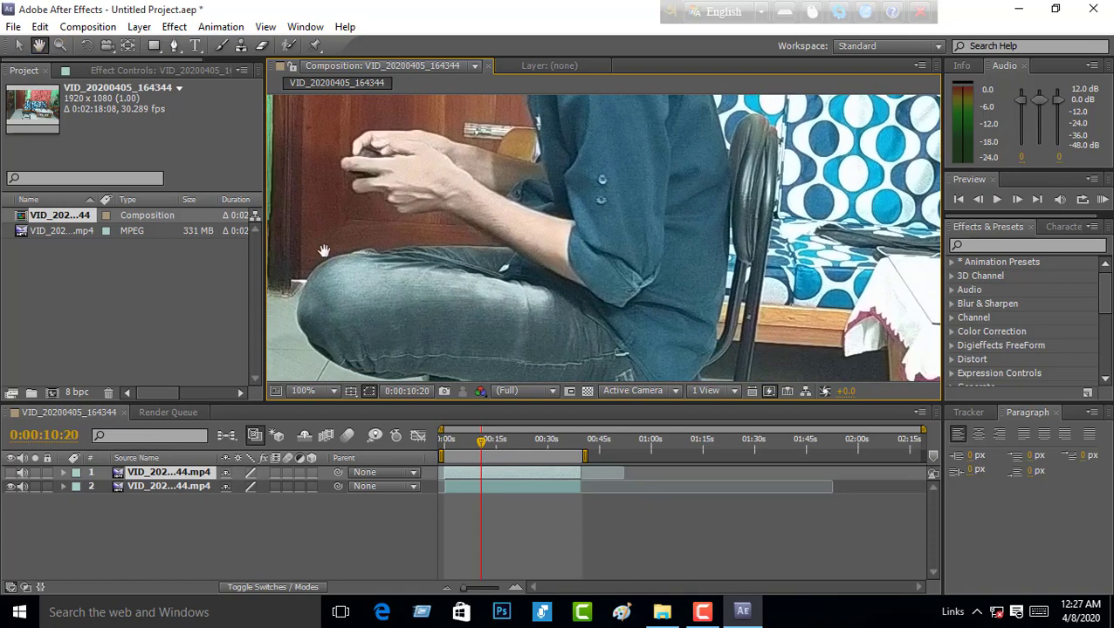
mouse_move(570, 300)
left_mouse_down()
mouse_move(602, 258)
mouse_move(540, 236)
left_mouse_up()
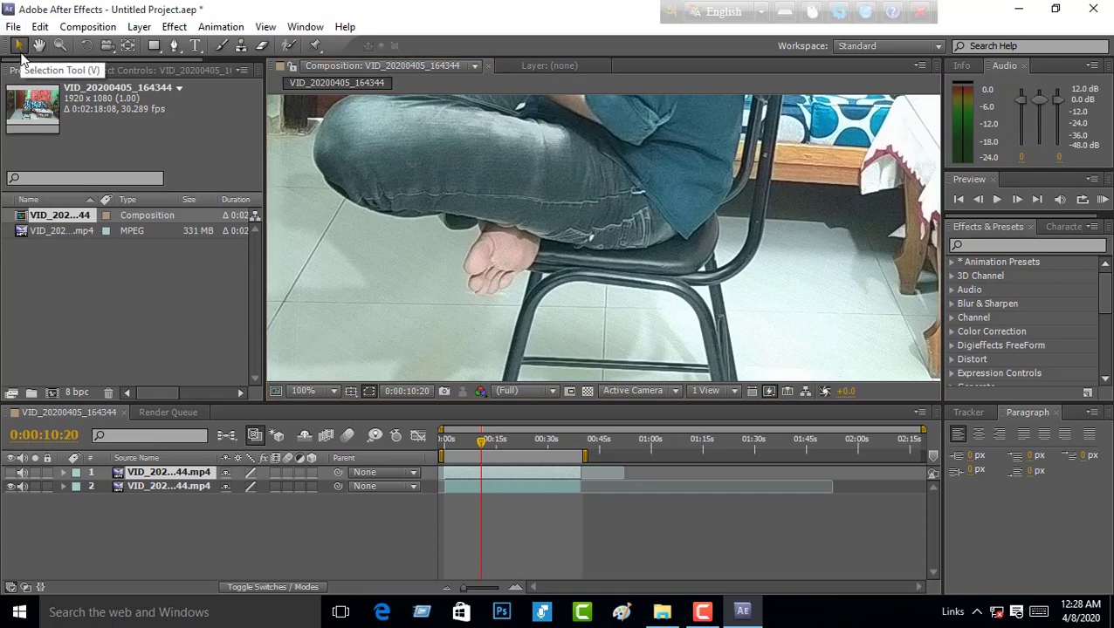
left_click(20, 47)
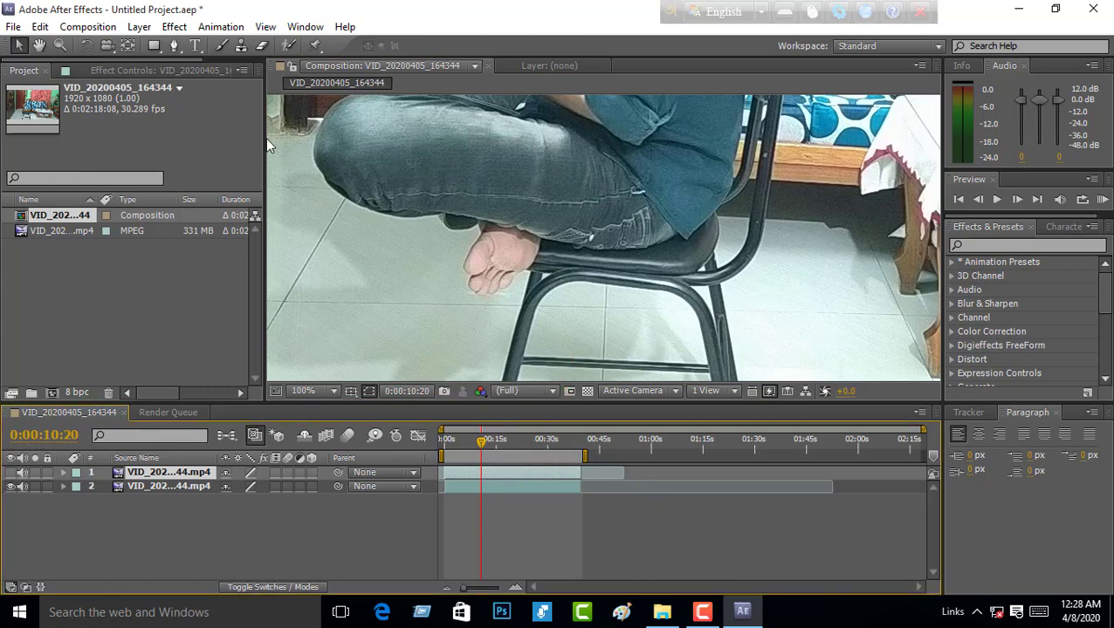
left_click(175, 48)
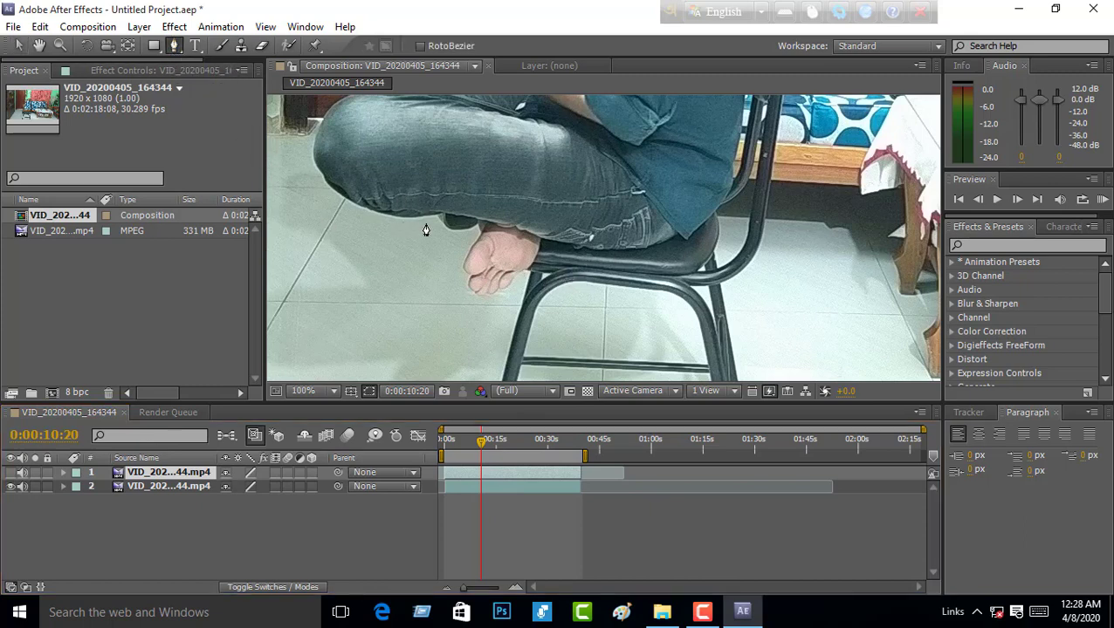
- Place mask points from the toes along the underside of the legs to the chair back
left_click(524, 269)
left_click(537, 241)
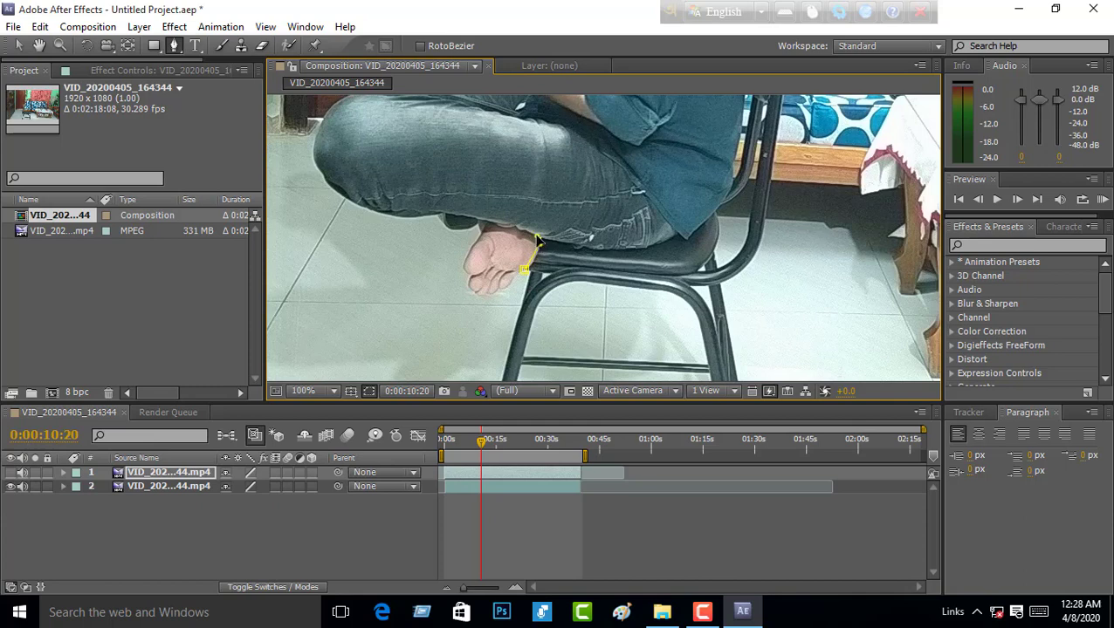
left_click_drag(596, 249, 659, 251)
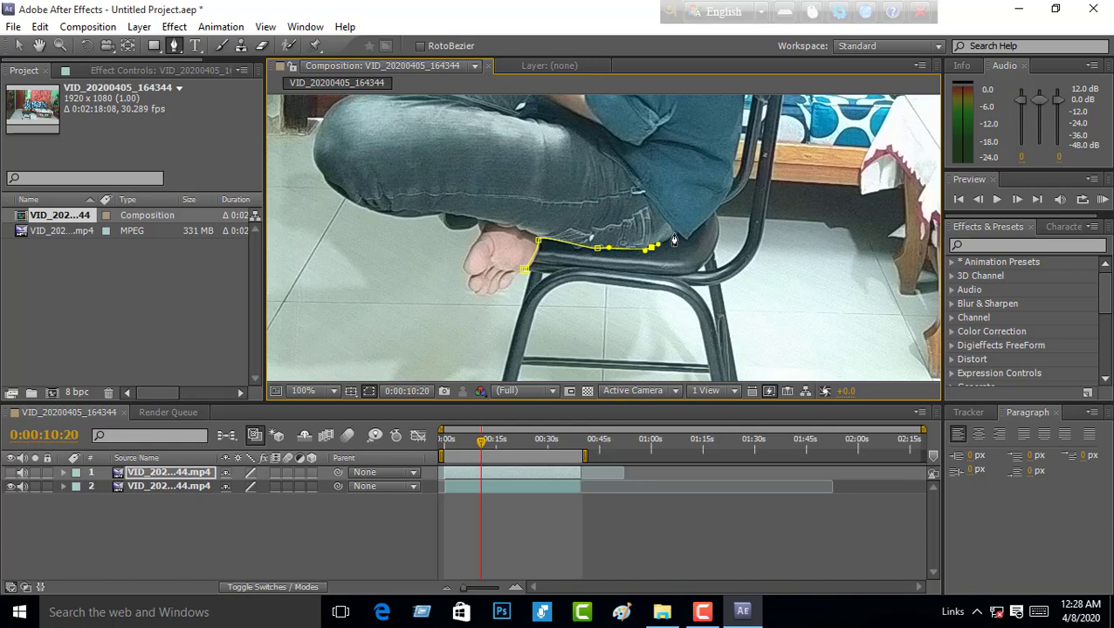
left_click(673, 235)
left_click(686, 238)
left_click(712, 212)
- Pan to the man's back and add a curved mask point up it
left_click(39, 45)
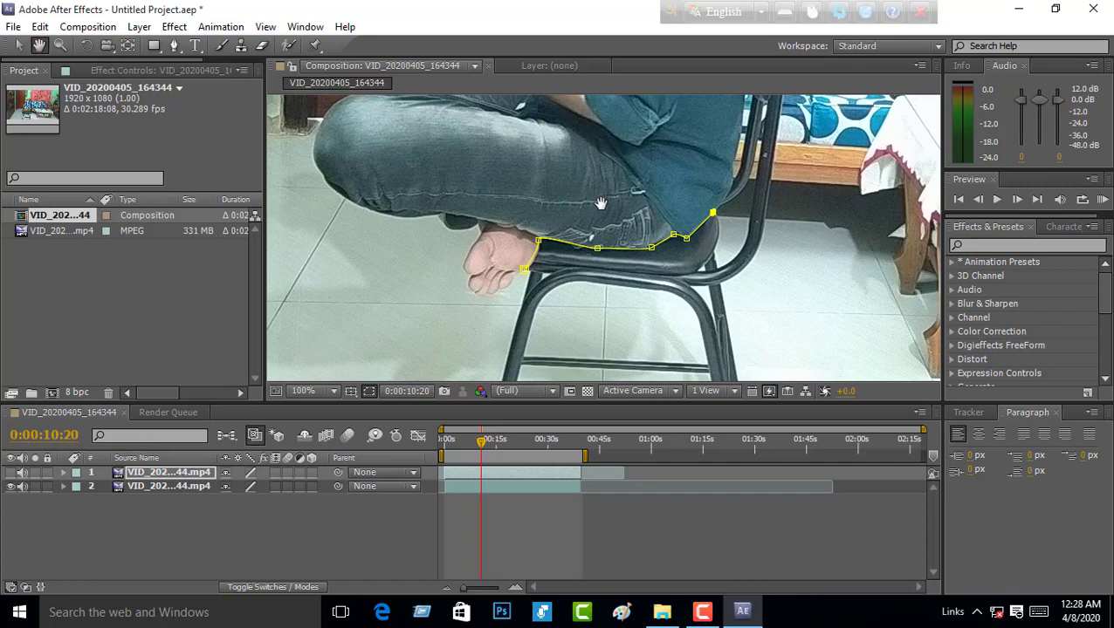
left_click_drag(600, 203, 503, 308)
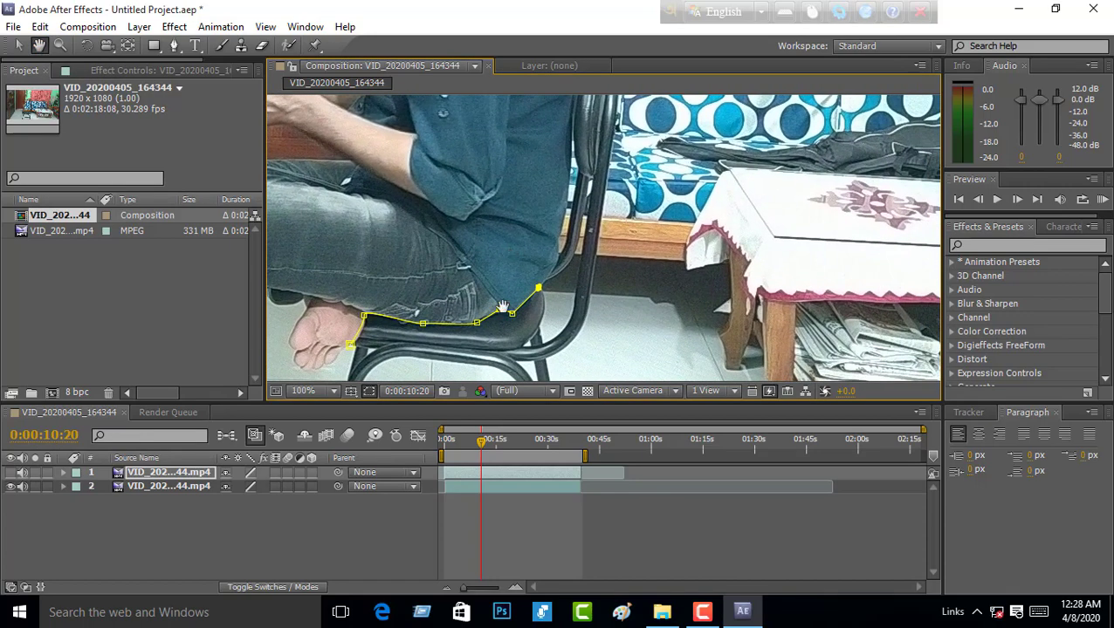
scroll(503, 264, "up", 1)
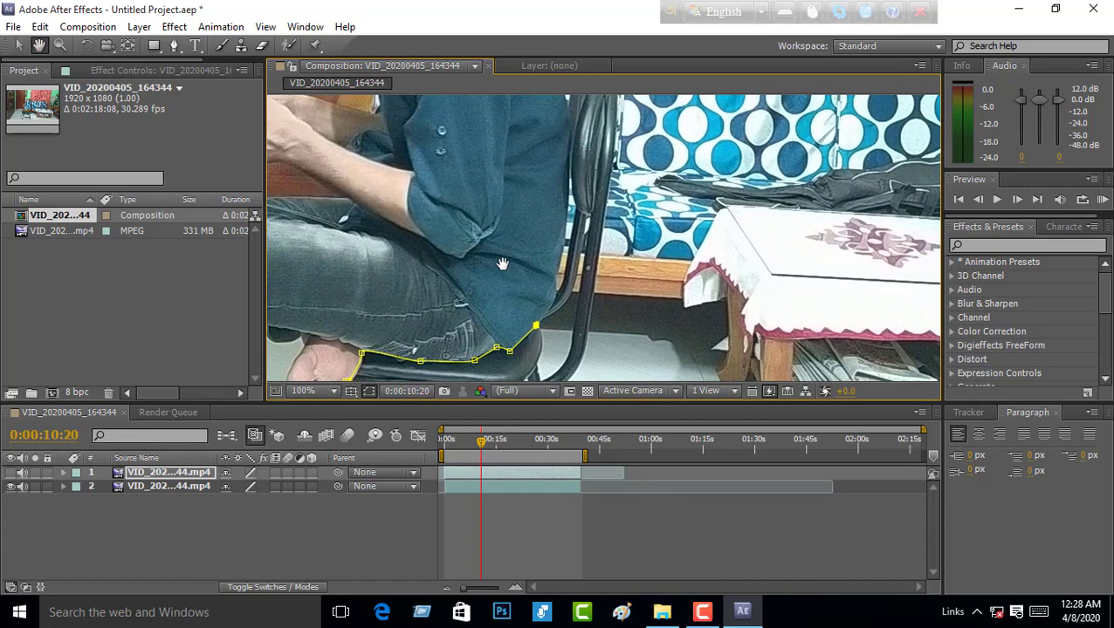
left_click(173, 46)
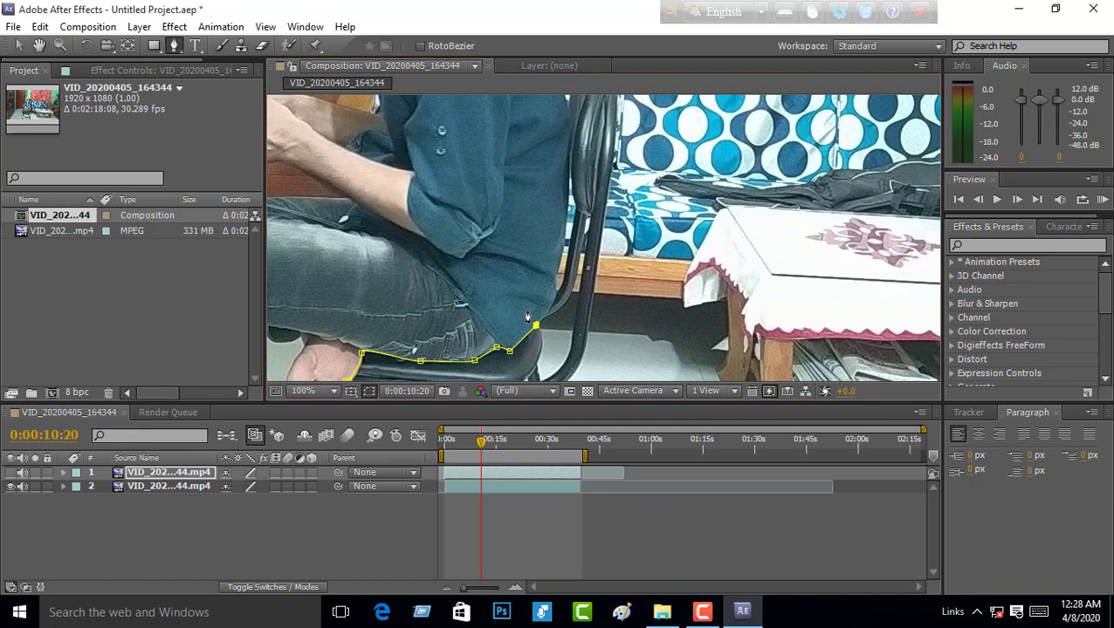
left_click_drag(556, 288, 559, 273)
- Continue the mask higher up his back toward the head, then fit the frame in view
left_click(39, 45)
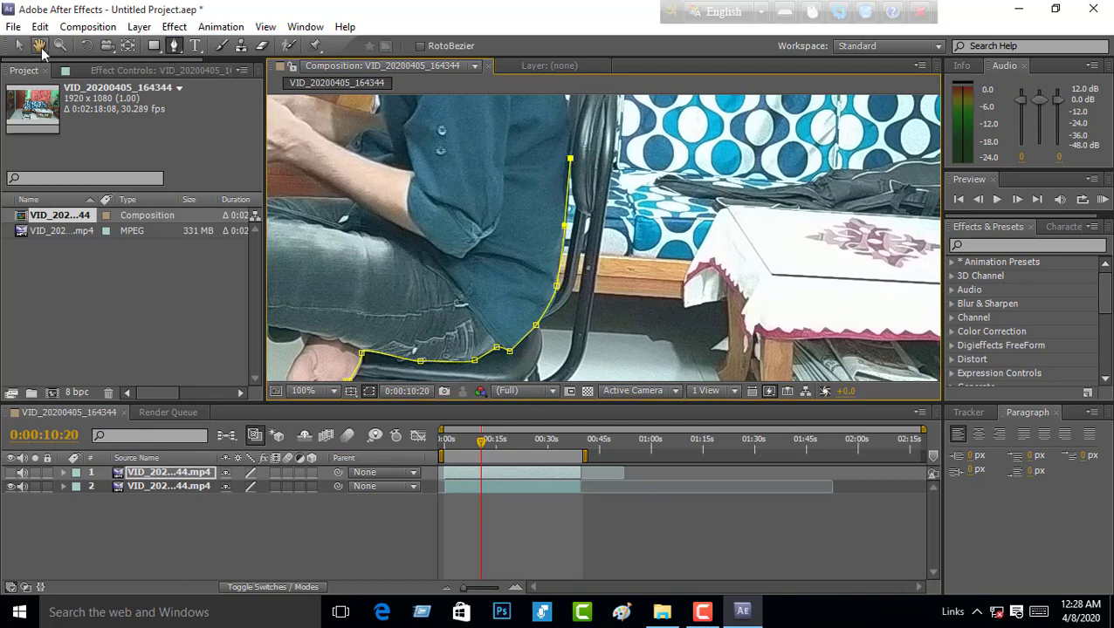
mouse_move(561, 189)
left_mouse_down()
mouse_move(535, 245)
mouse_move(492, 219)
left_mouse_up()
key("g")
left_click(486, 270)
left_click_drag(463, 181, 451, 148)
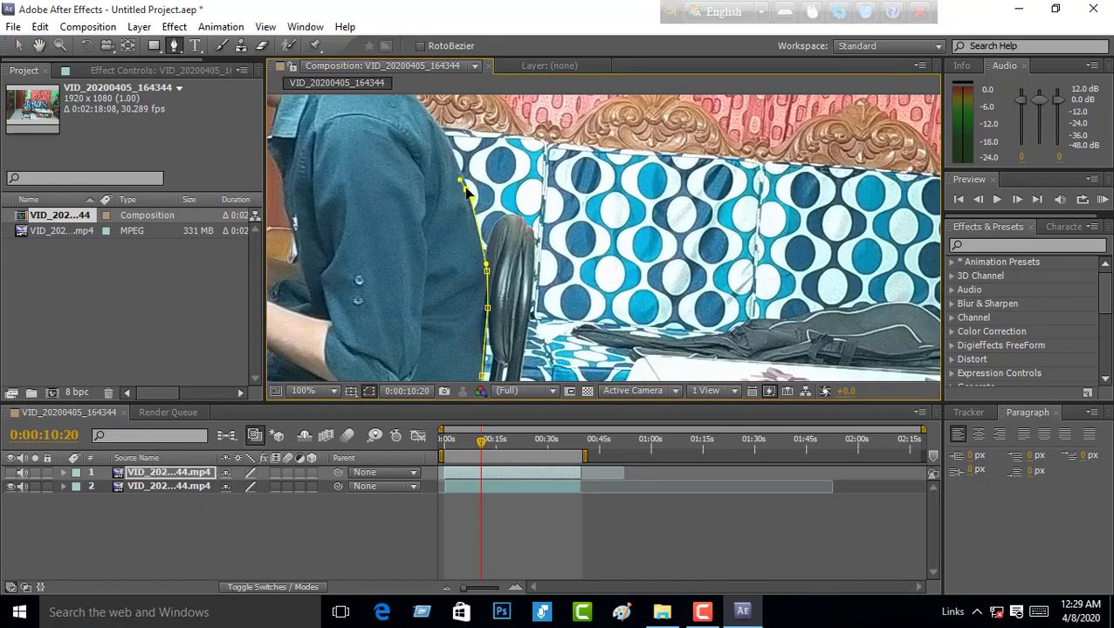
left_click_drag(422, 112, 455, 254)
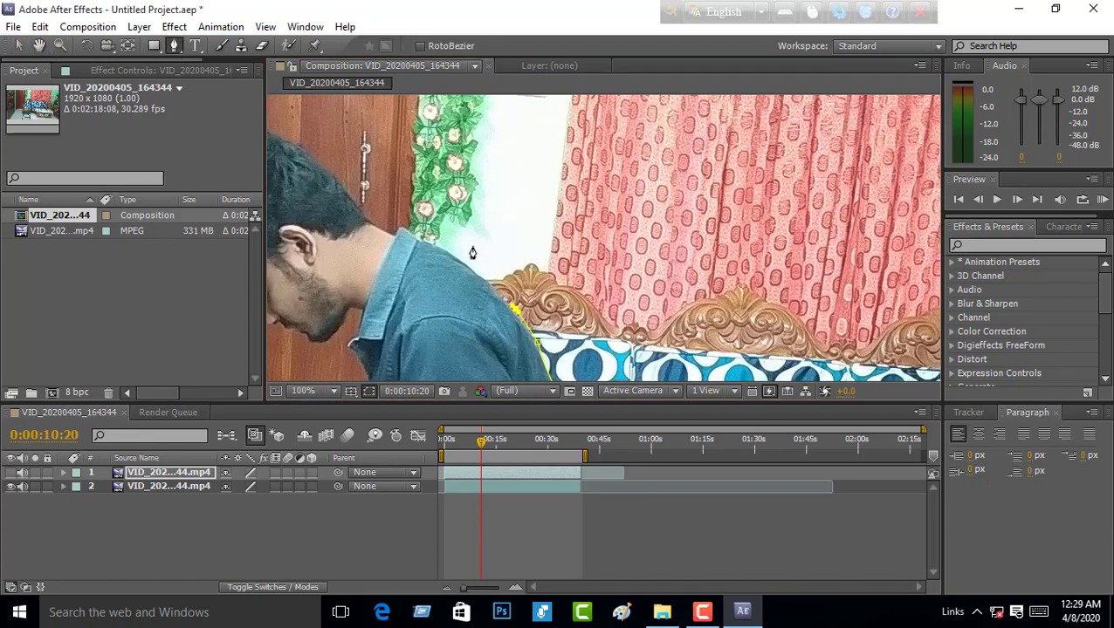
left_click(303, 391)
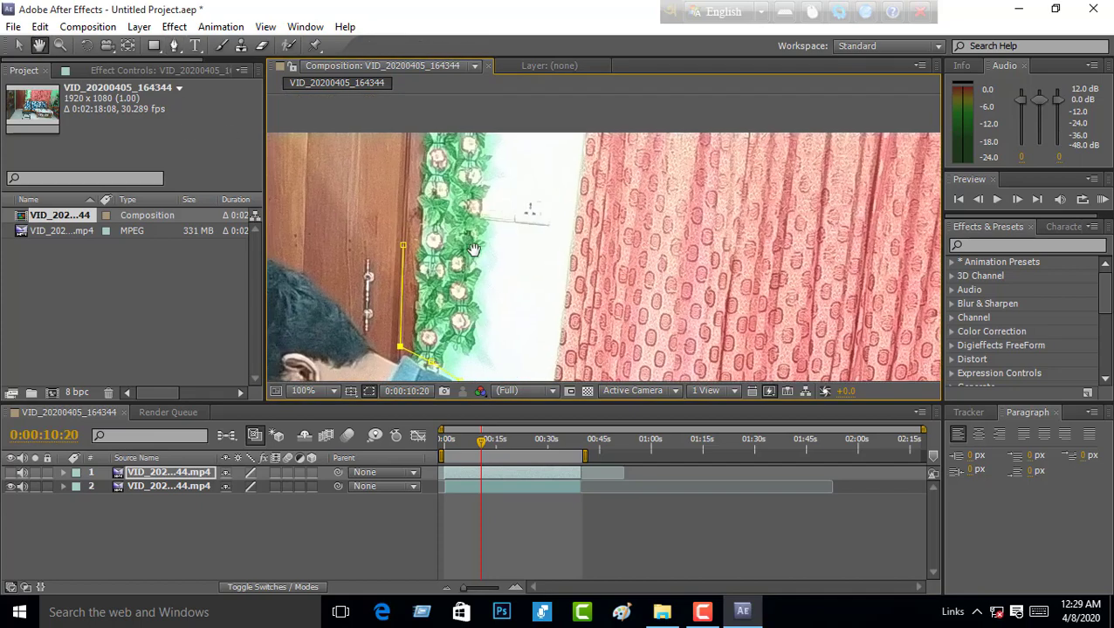
left_click(315, 97)
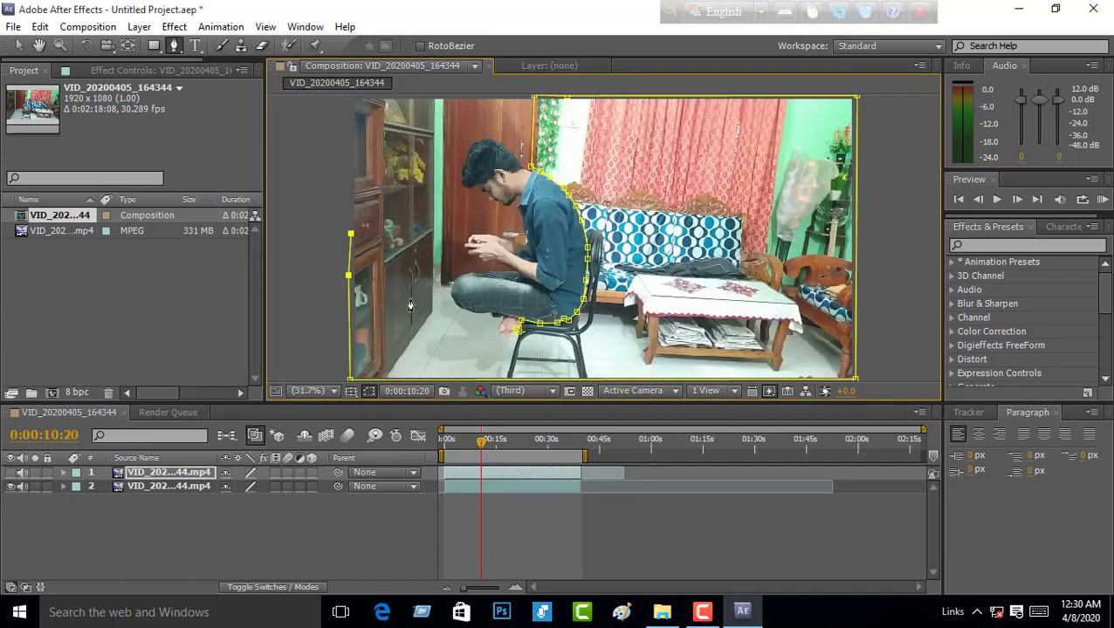
- Pan to the feet and floor and add mask points by the cabinet and toward the feet
scroll(467, 260, "up", 1)
scroll(466, 260, "up", 4)
left_click_drag(402, 299, 311, 146)
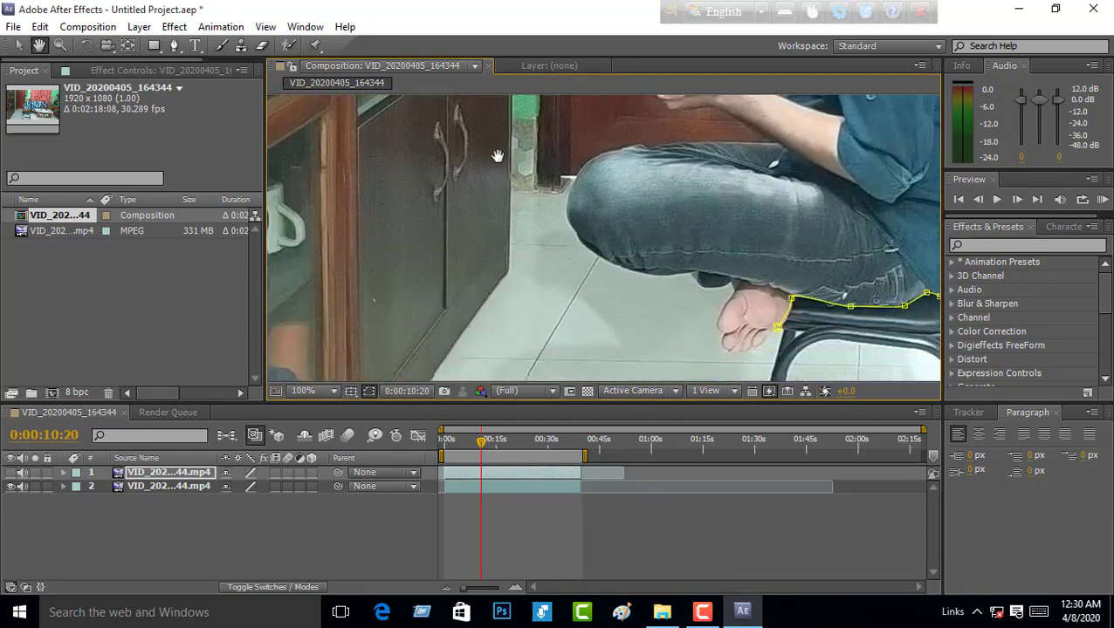
left_click_drag(515, 367, 498, 253)
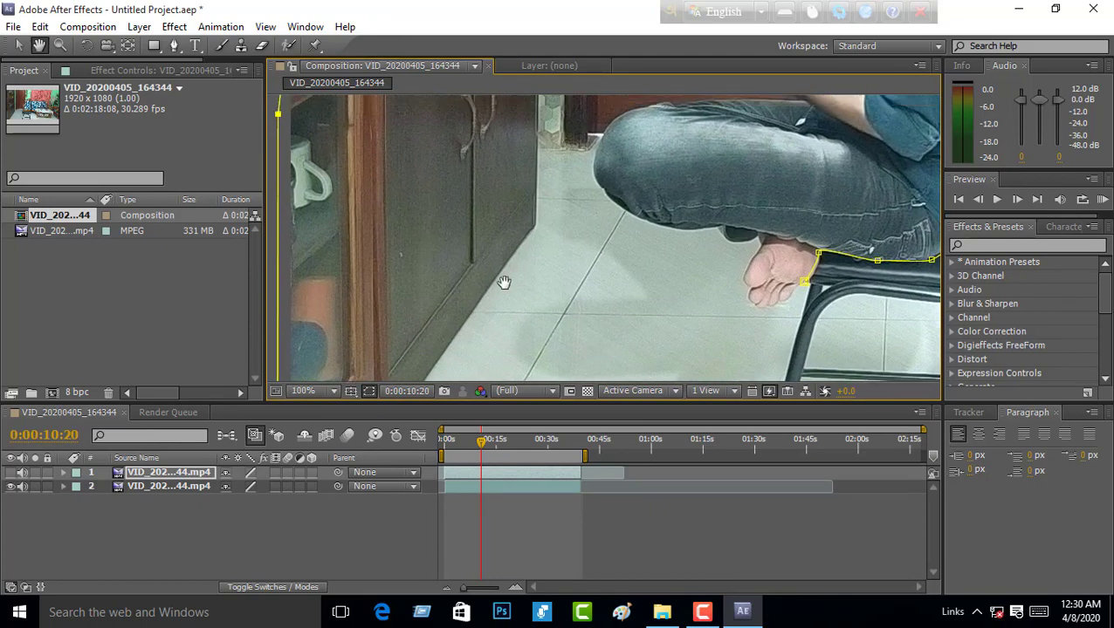
left_click(175, 46)
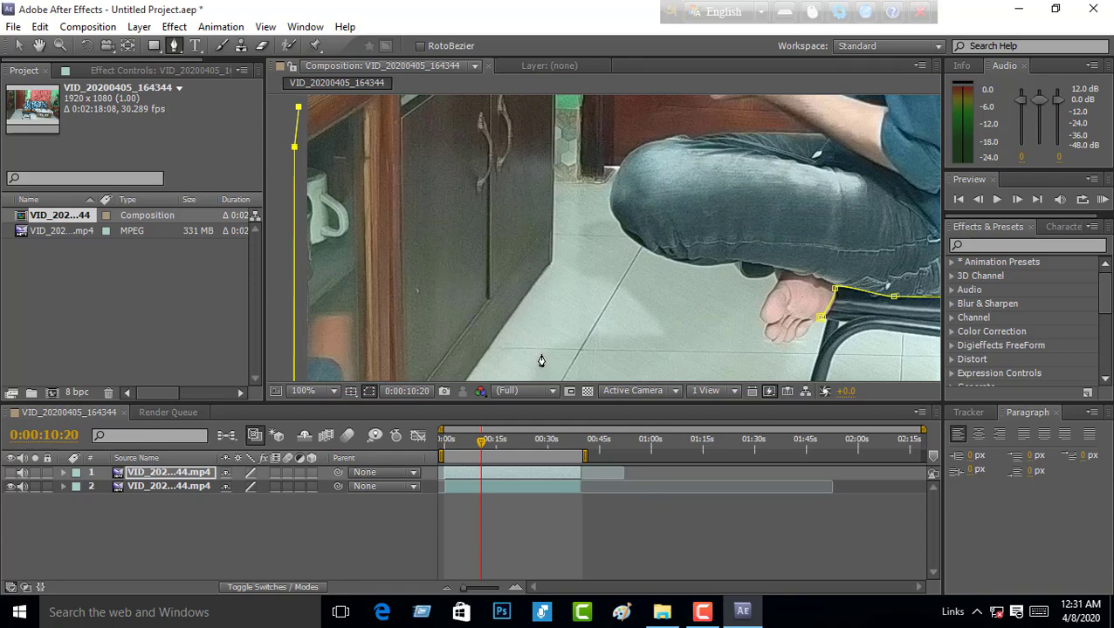
left_click(466, 277)
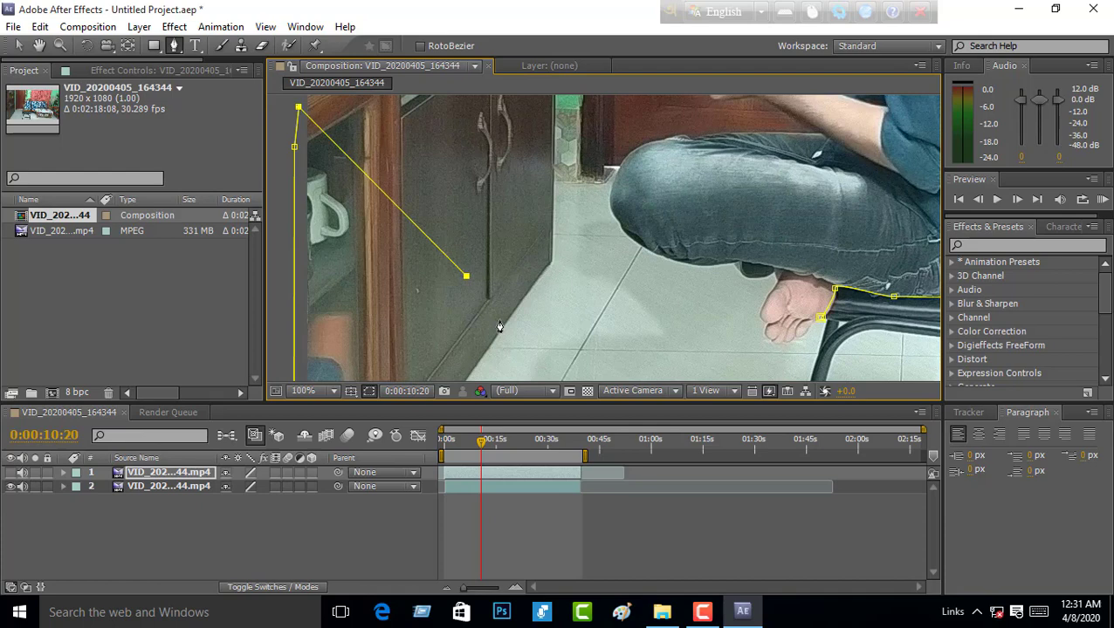
left_click(539, 354)
- Add curved mask points along the floor toward the chair leg
left_click(40, 45)
left_click_drag(502, 253, 475, 126)
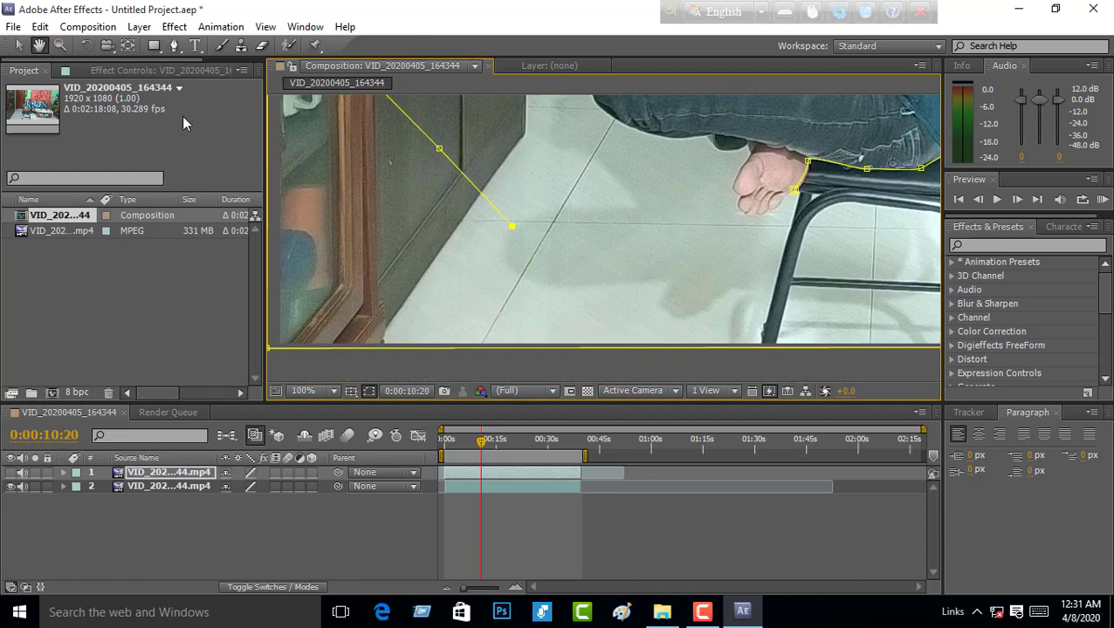
left_click(176, 47)
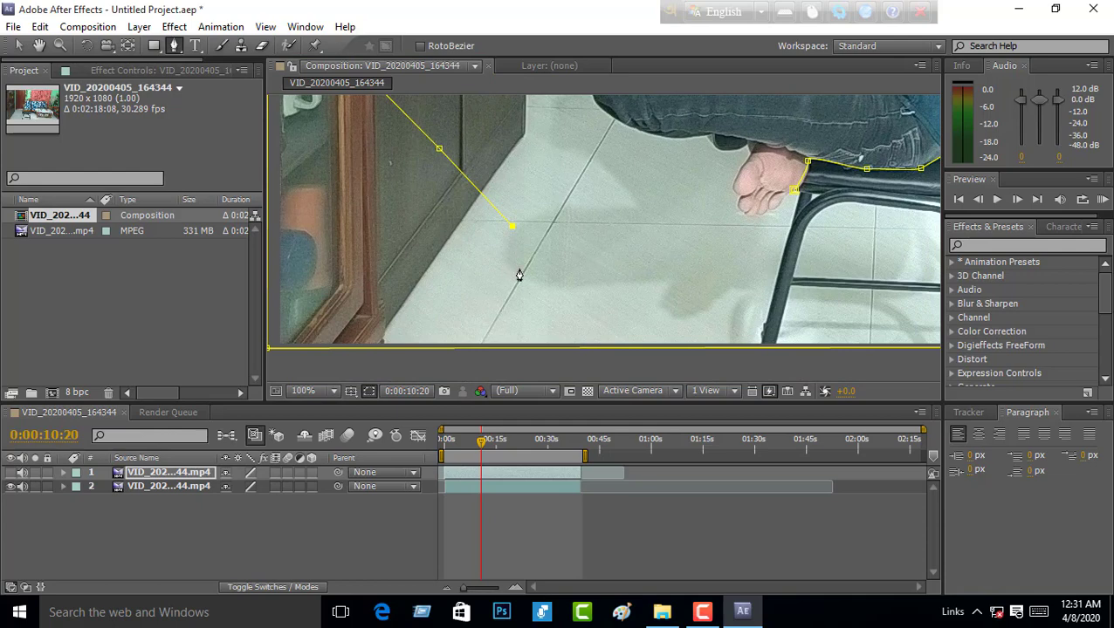
left_click_drag(543, 281, 556, 283)
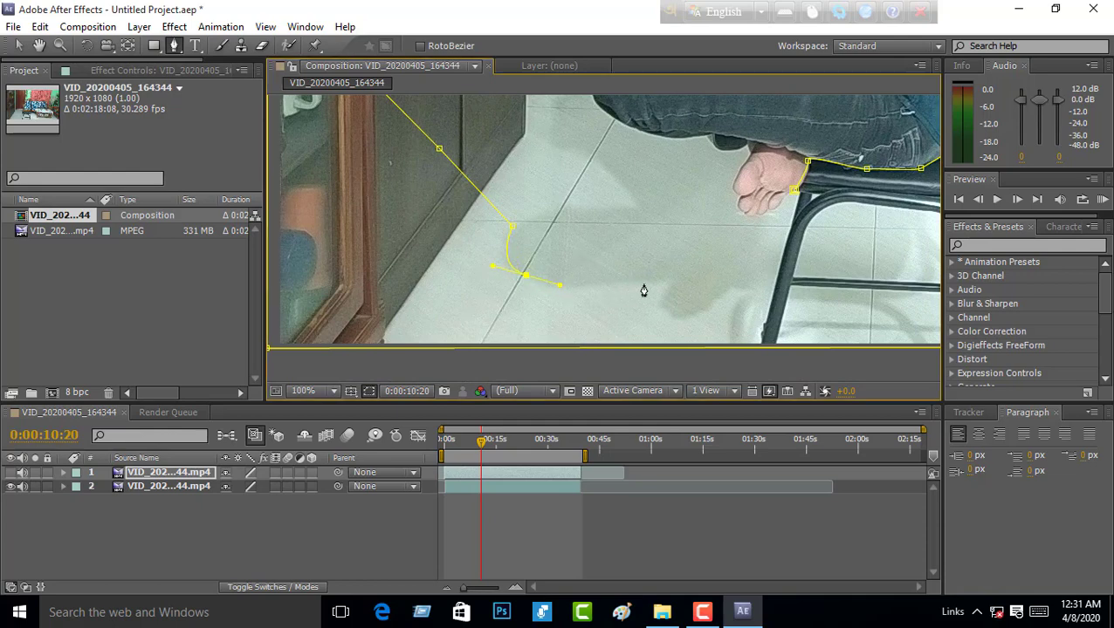
left_click_drag(672, 280, 681, 272)
left_click_drag(725, 291, 819, 222)
- Undo the stray points and carry the mask around the chair leg base and up the leg
key("ctrl+z")
left_click(727, 288)
left_click_drag(758, 288, 768, 283)
key("ctrl+Down")
left_click(538, 472)
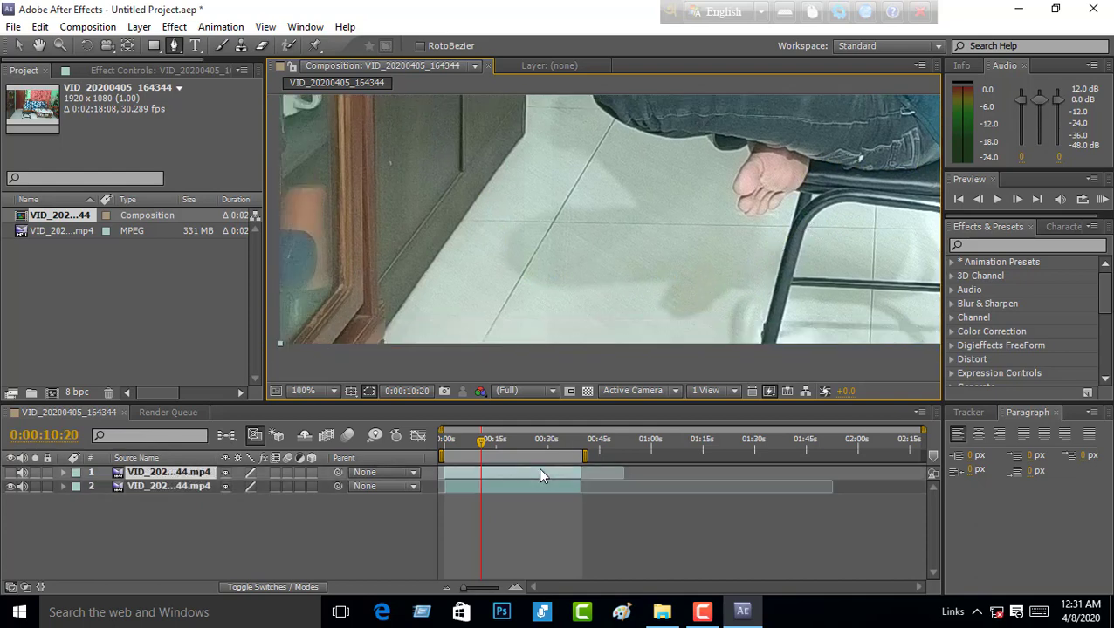
key("ctrl+z")
left_click_drag(727, 288, 742, 278)
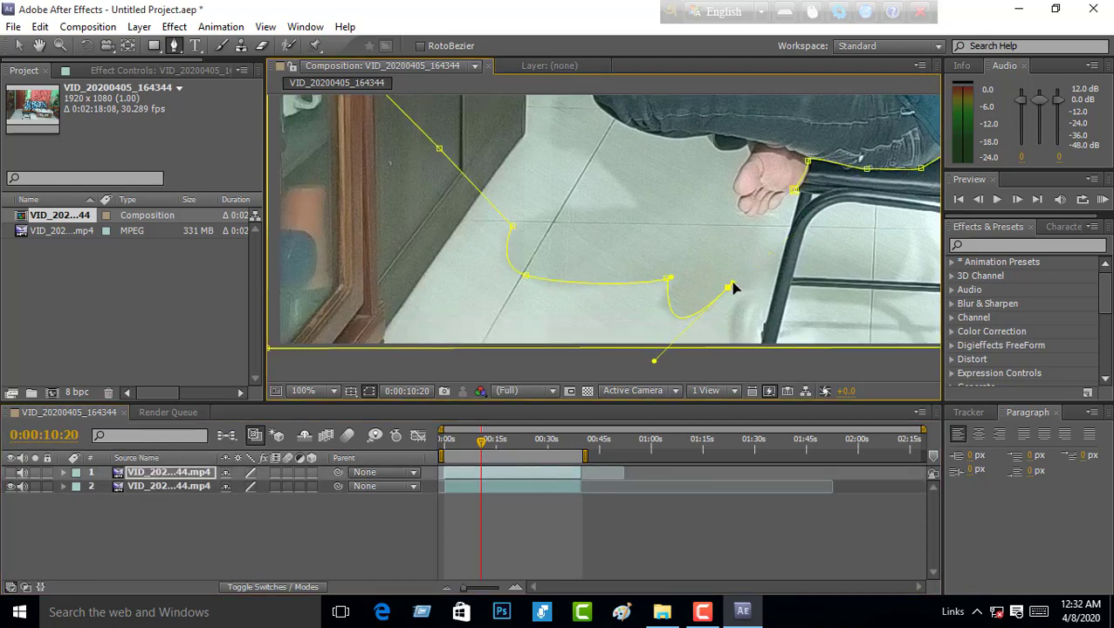
left_click(760, 283)
left_click(779, 265)
left_click(791, 222)
left_click(319, 392)
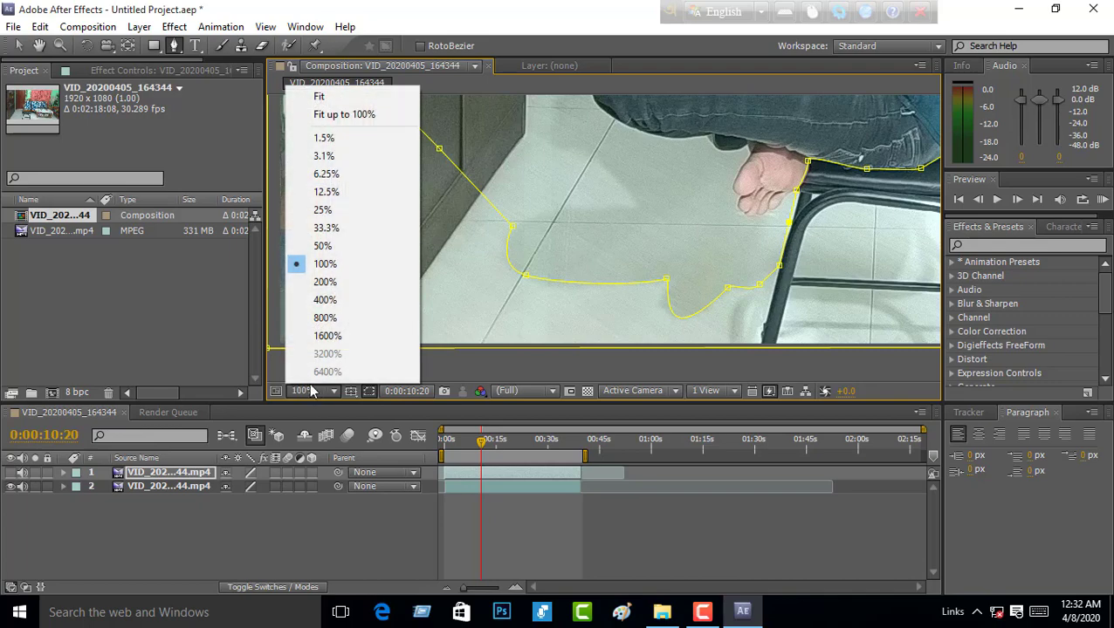
- Fit the whole frame in the viewer, hide the masked top layer and scrub to the chair's removal
left_click(332, 113)
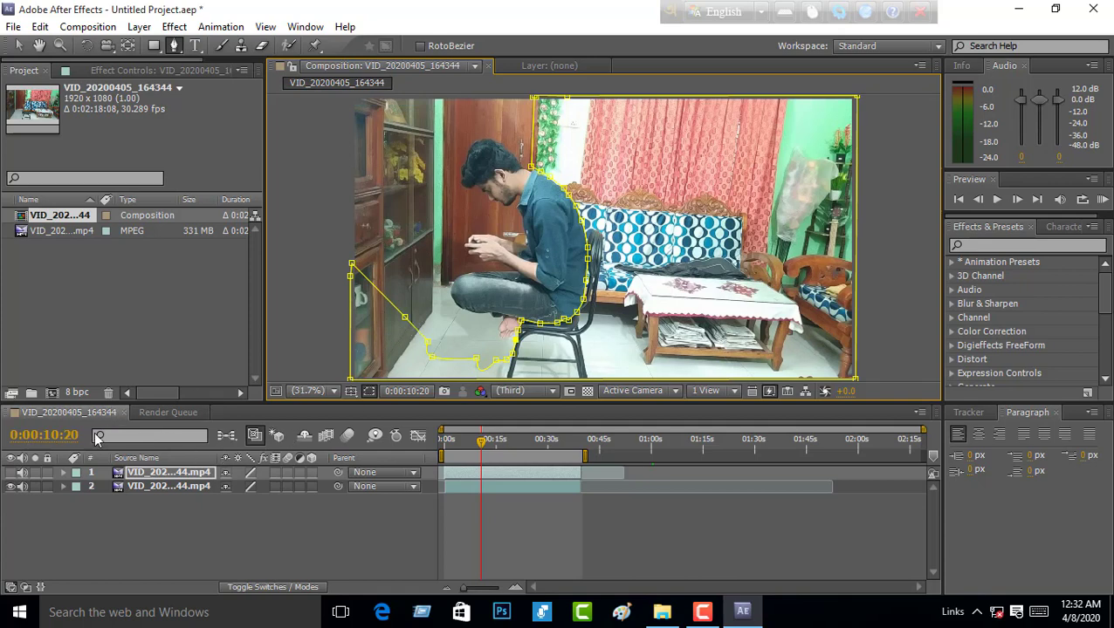
left_click(10, 473)
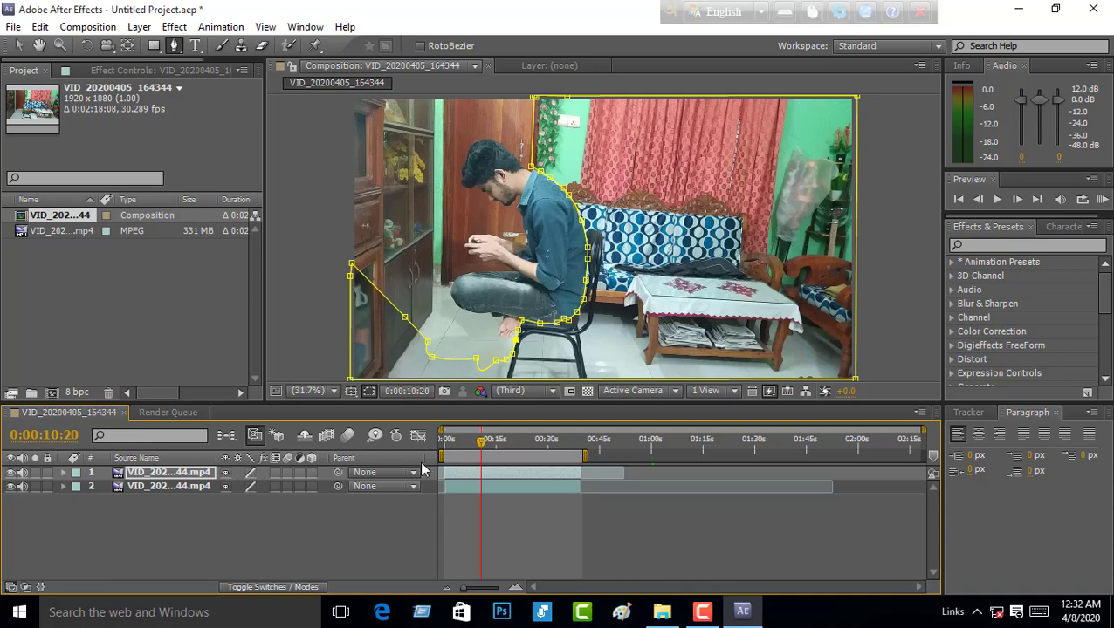
left_click_drag(482, 443, 519, 450)
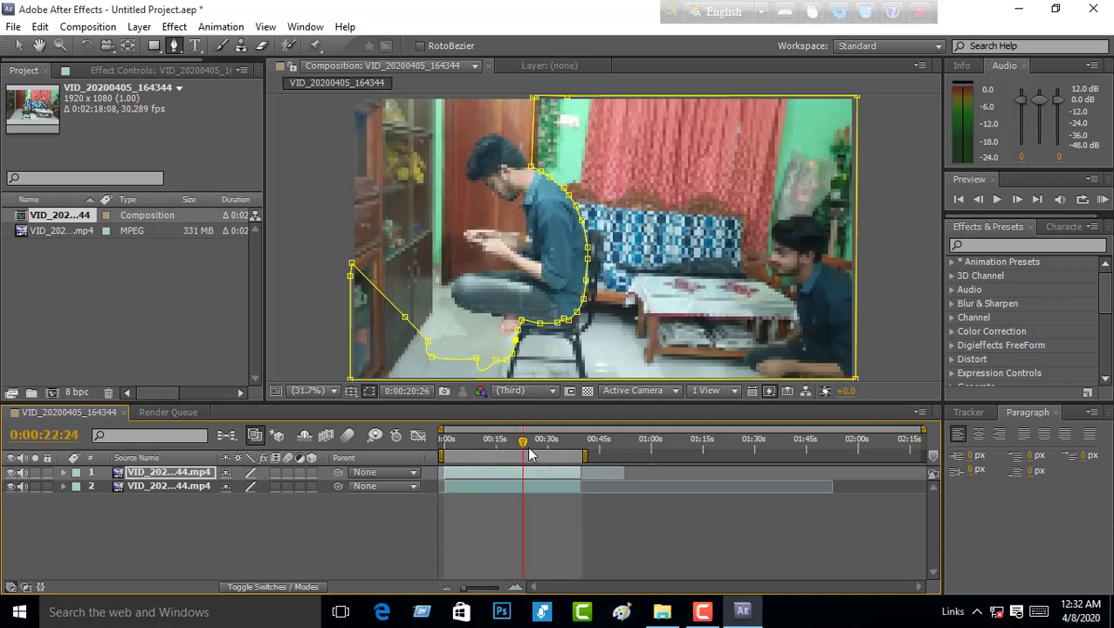
mouse_move(519, 449)
left_mouse_down()
mouse_move(493, 455)
mouse_move(517, 457)
left_mouse_up()
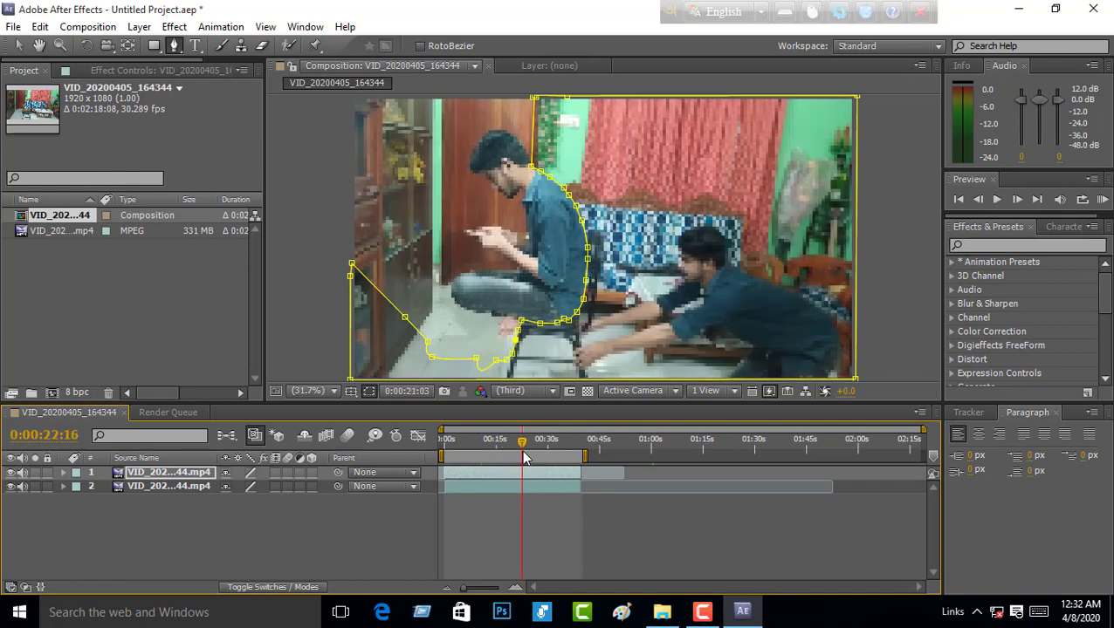
left_click_drag(517, 457, 528, 447)
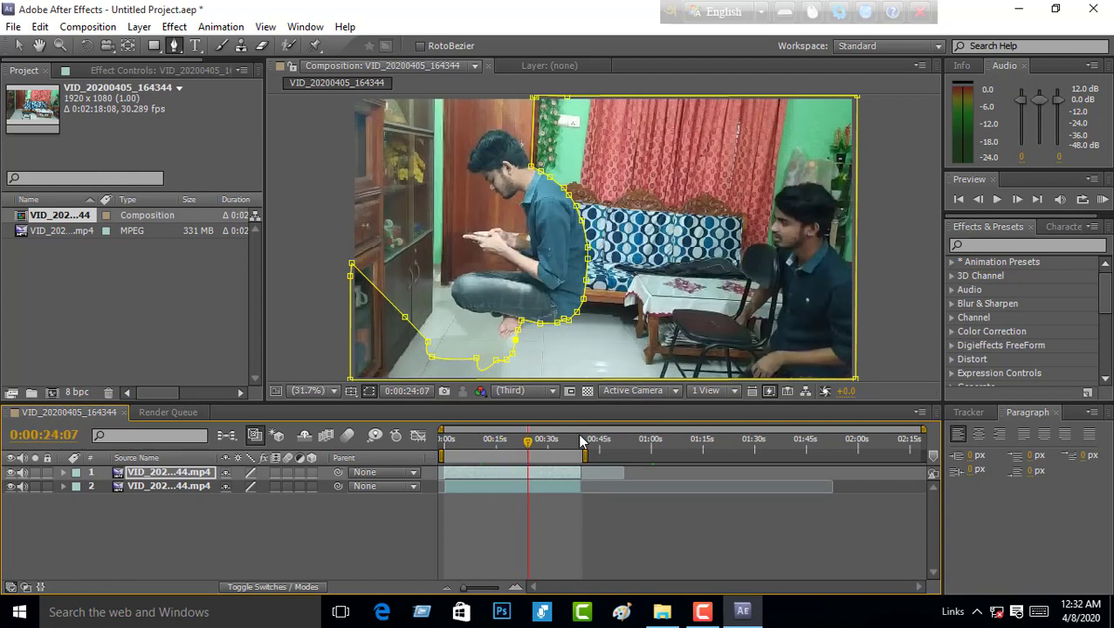
- Return to 0:00:20:05 and select the lower video layer to search for an effect
left_click(534, 488)
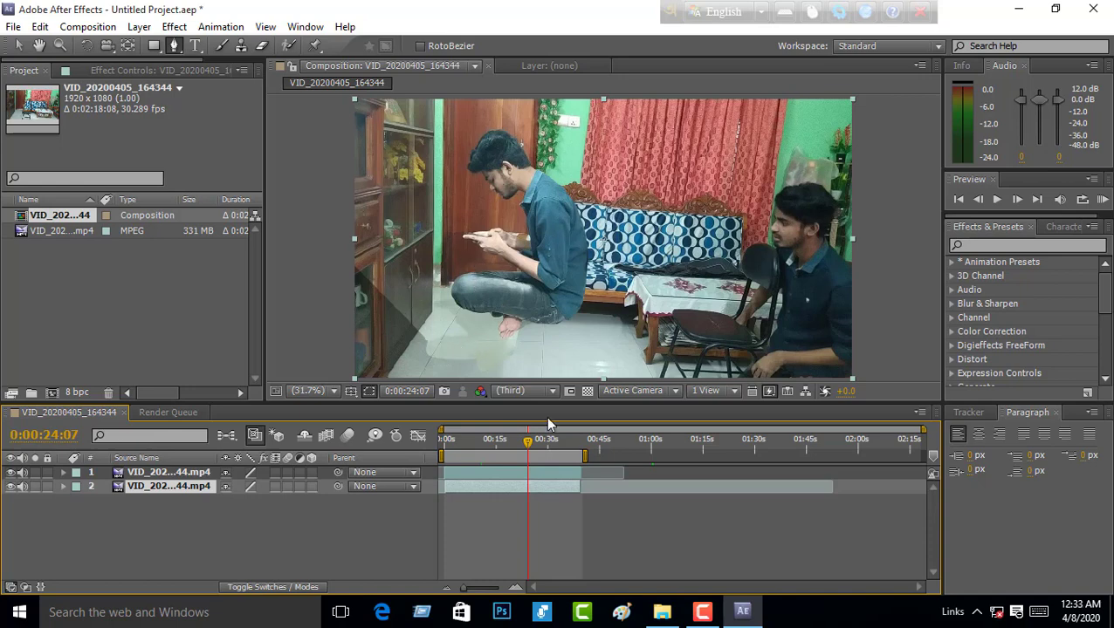
left_click_drag(528, 445, 514, 445)
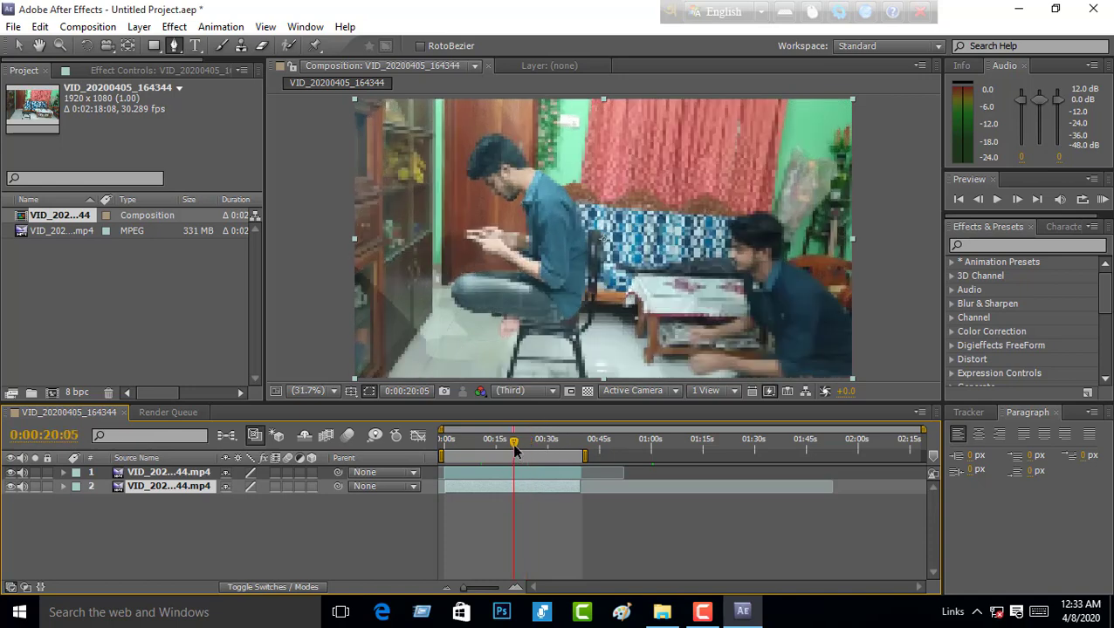
left_click(521, 484)
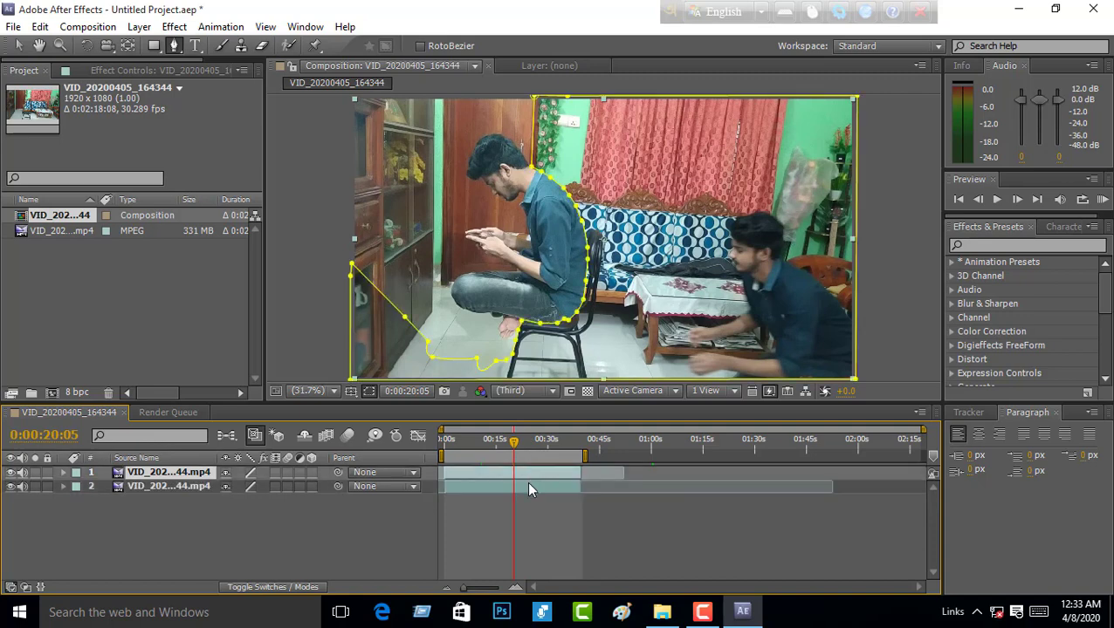
left_click(526, 481)
left_click(529, 472)
left_click(516, 487)
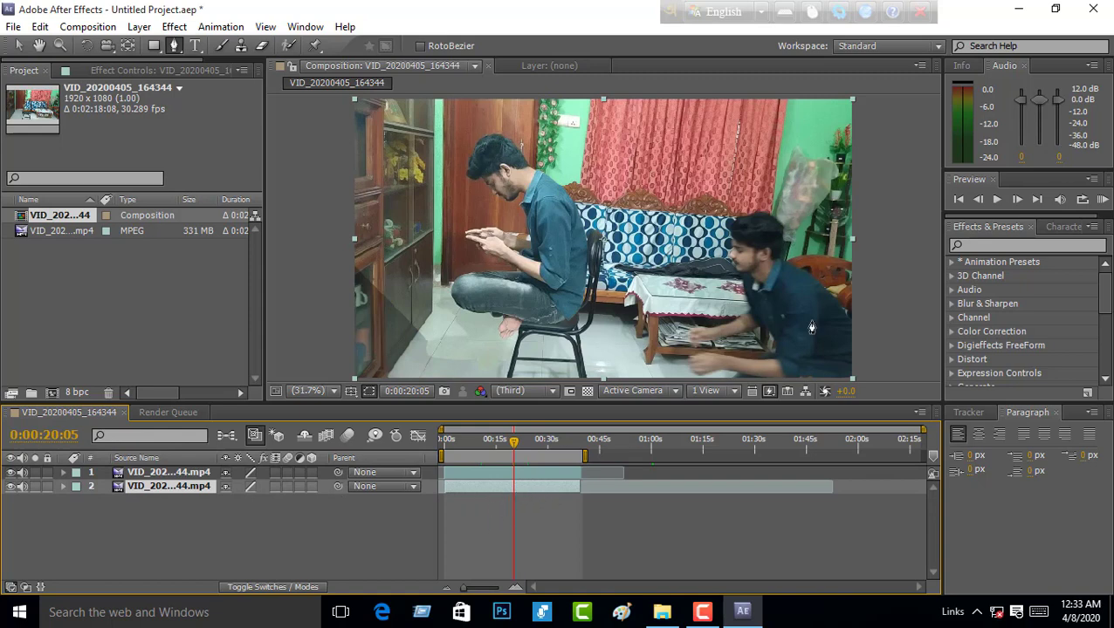
left_click(984, 245)
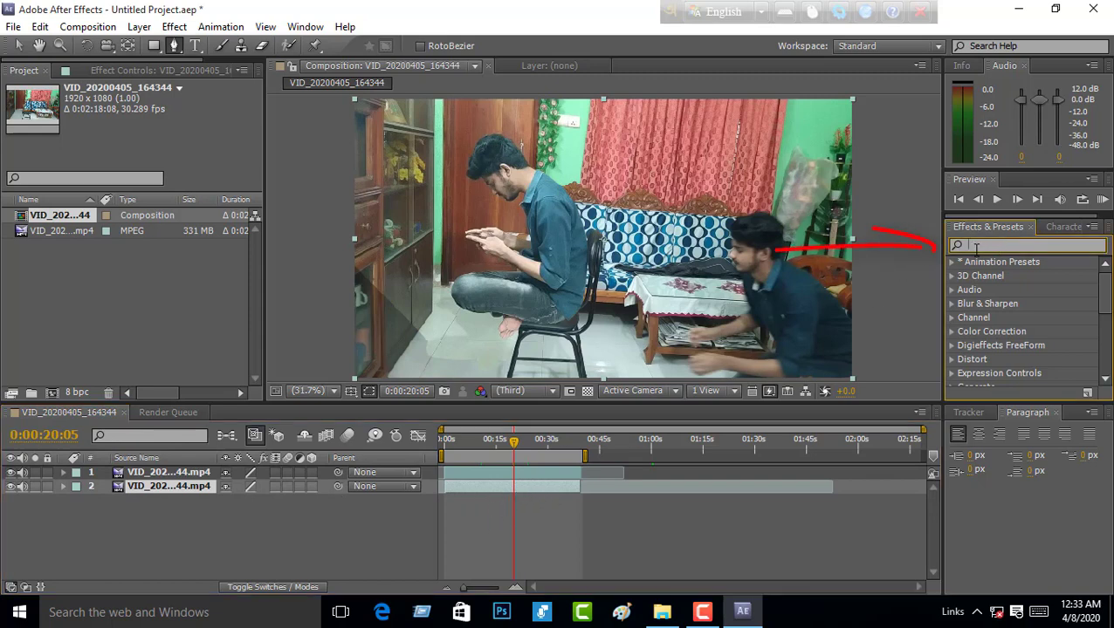
- Apply Brightness & Contrast from a 'bri' search to layer 2 and set Brightness to -33.9
type("br")
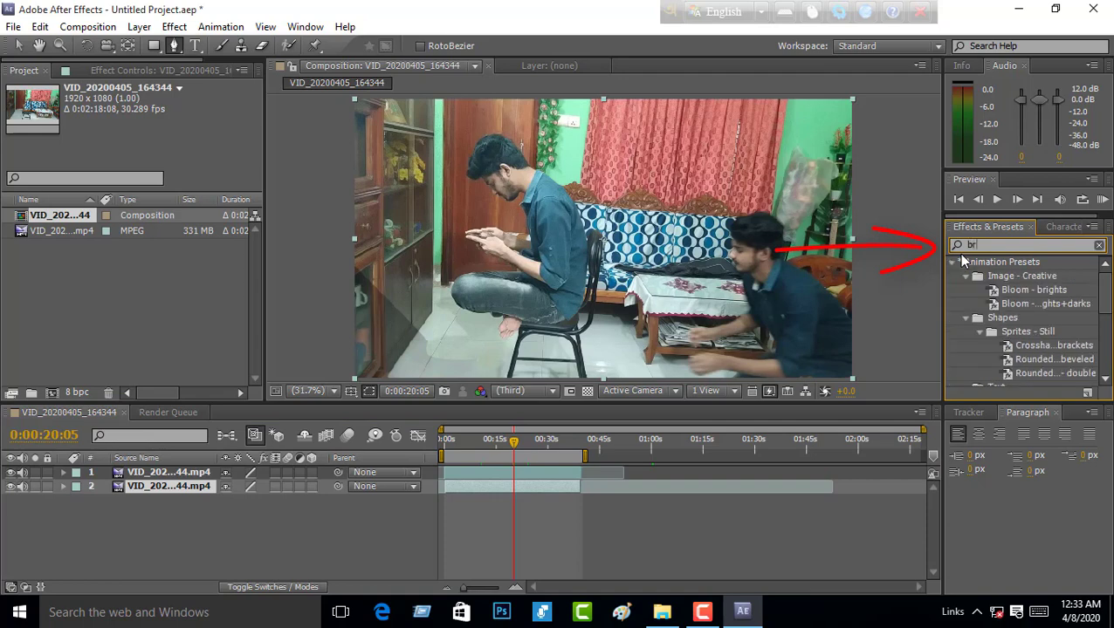
type("i")
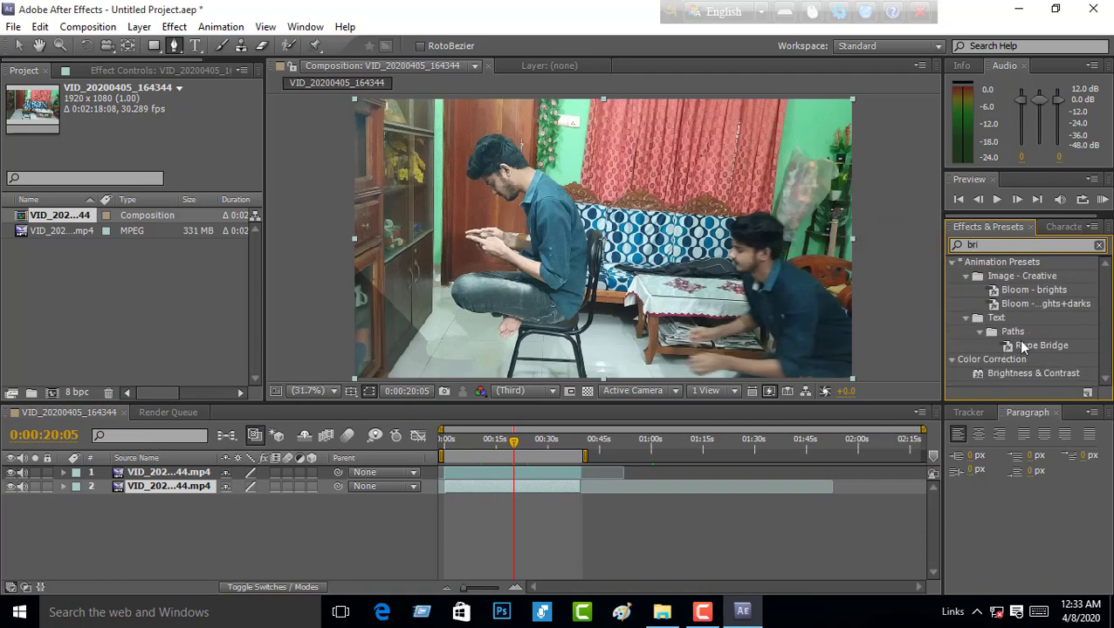
mouse_move(1038, 373)
left_mouse_down()
mouse_move(242, 504)
mouse_move(177, 487)
left_mouse_up()
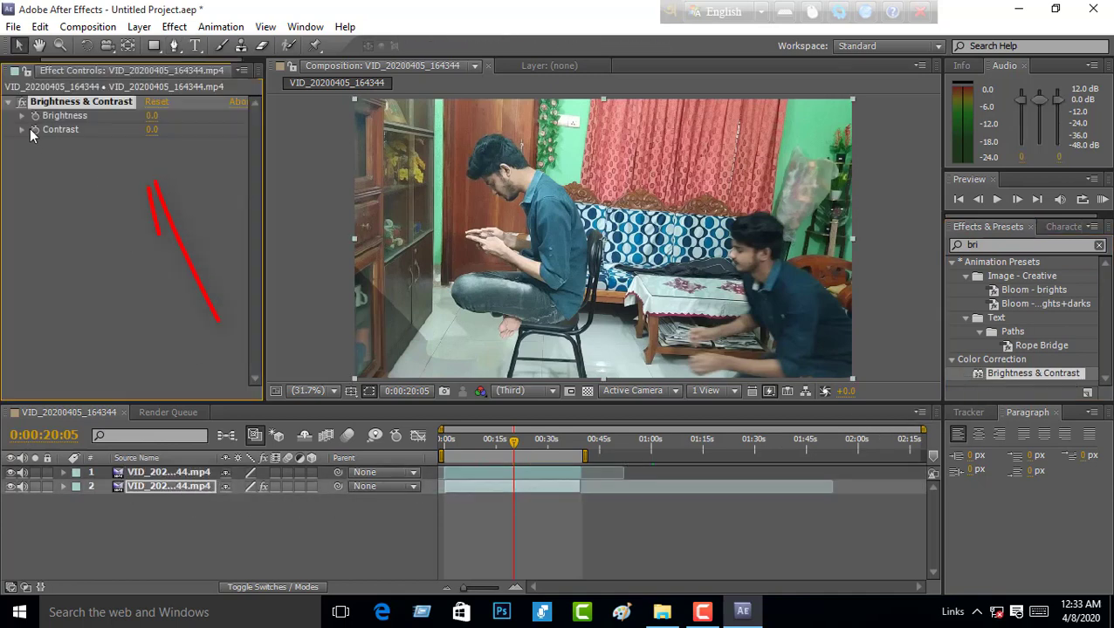
left_click(21, 116)
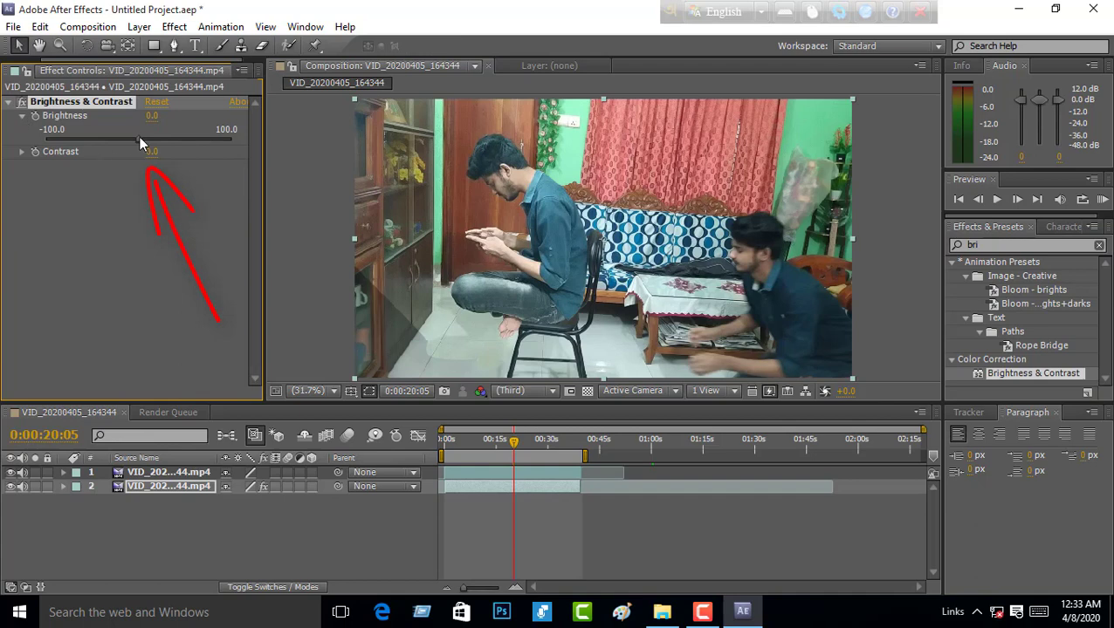
left_click_drag(140, 140, 126, 140)
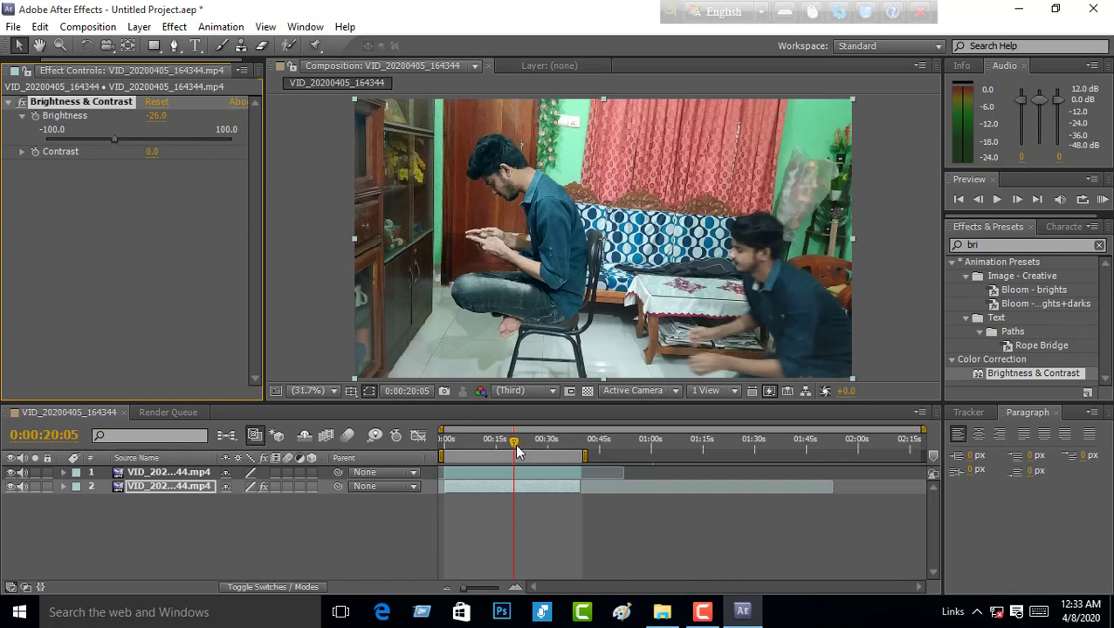
- Scrub through the darkened footage to compare, ending at 0:00:28:07
mouse_move(511, 443)
left_mouse_down()
mouse_move(495, 449)
mouse_move(506, 449)
left_mouse_up()
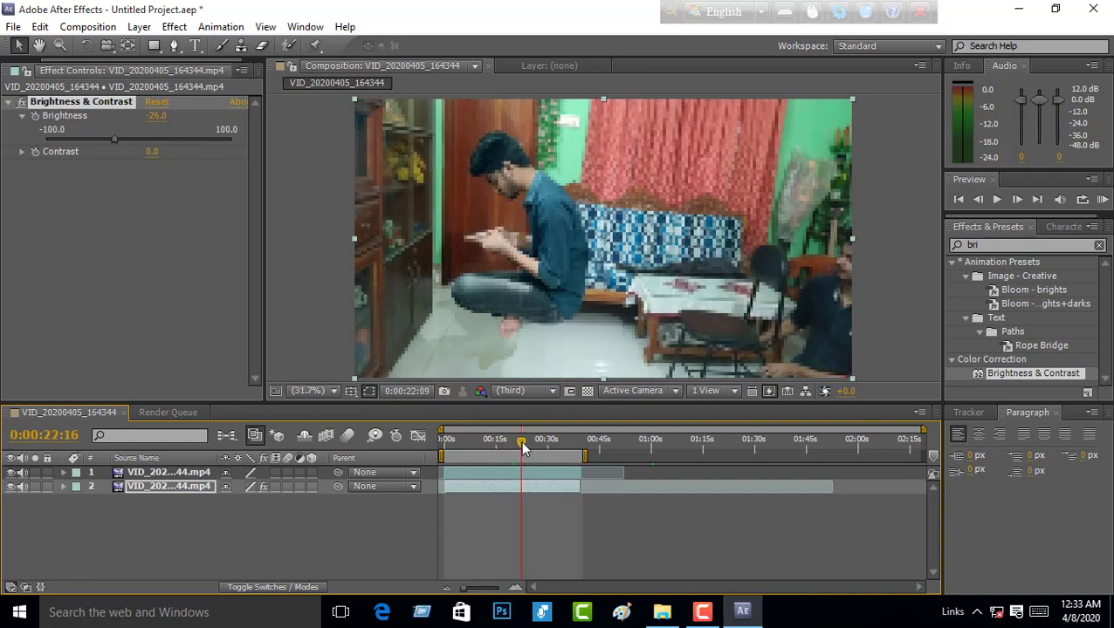
left_click_drag(506, 449, 530, 445)
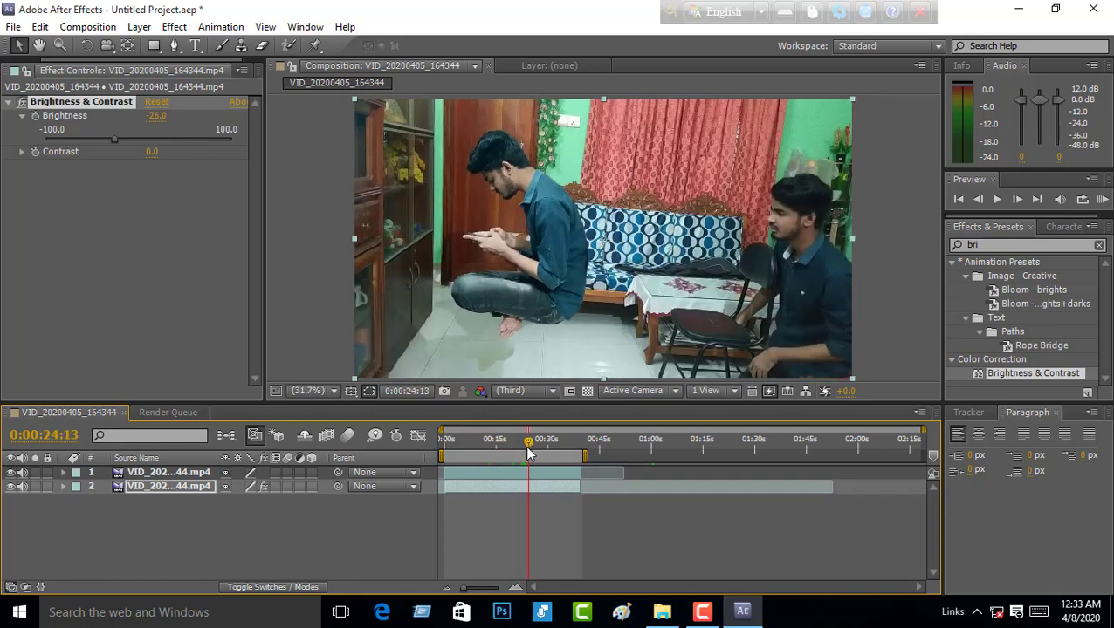
left_click(107, 138)
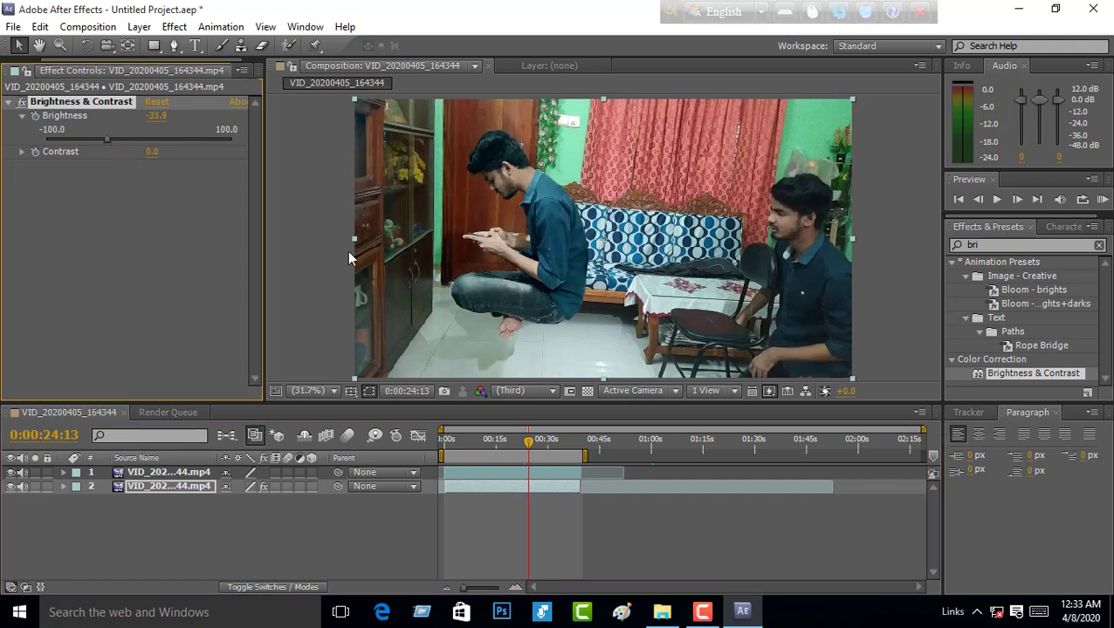
left_click_drag(529, 445, 539, 445)
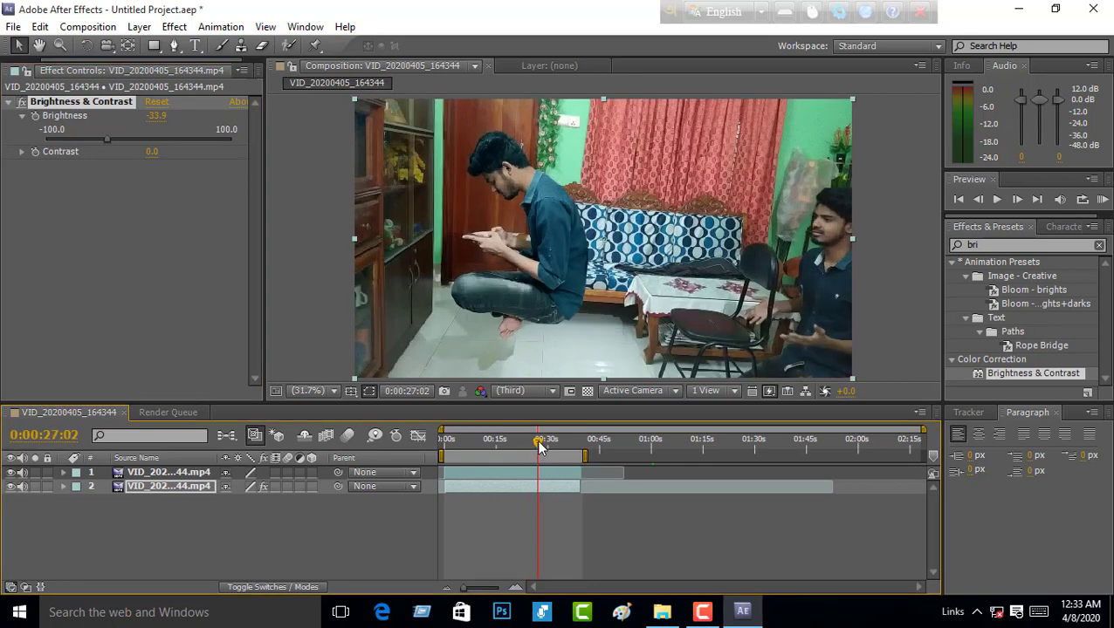
left_click_drag(539, 441, 542, 442)
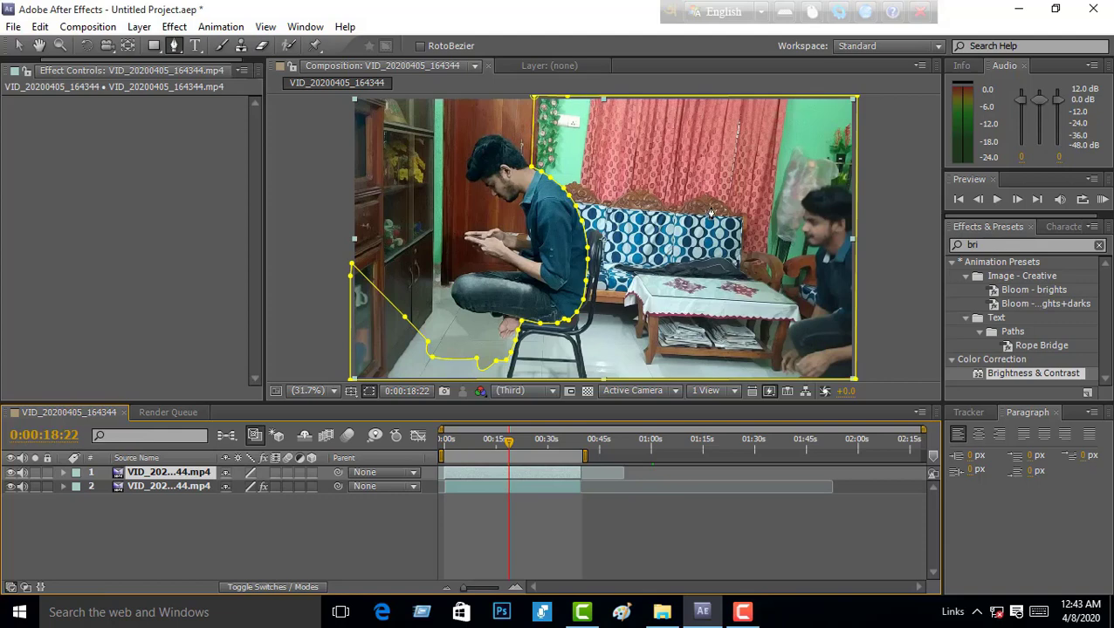
- Advance to 0:00:20:13, compare the two layers, then move to about 0:00:22:24
left_click(514, 448)
left_click(515, 447)
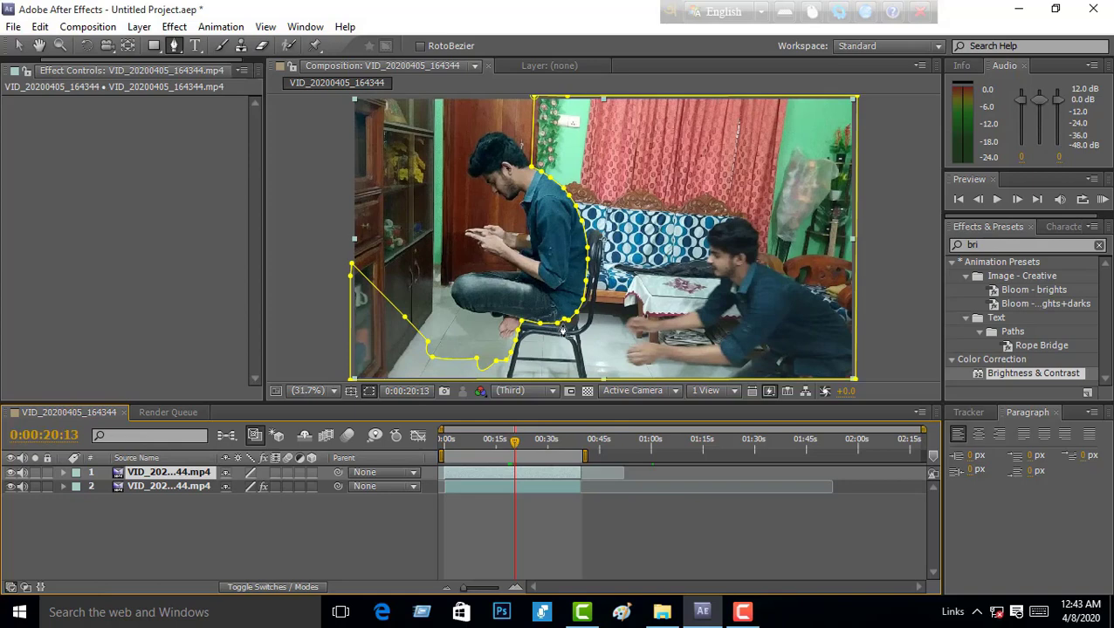
left_click(14, 486)
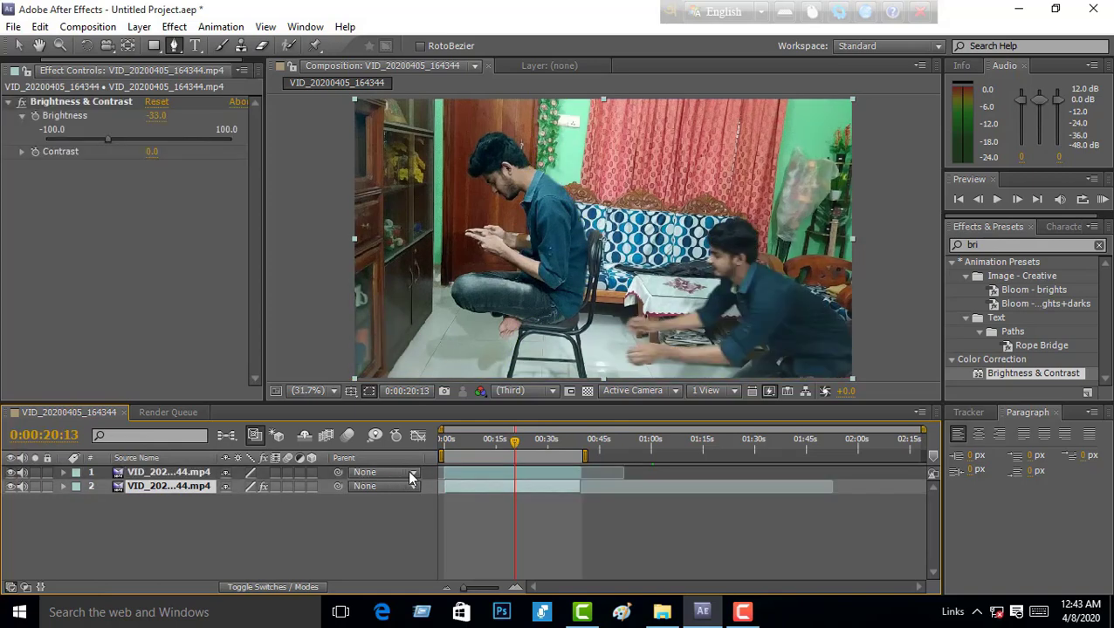
left_click(455, 473)
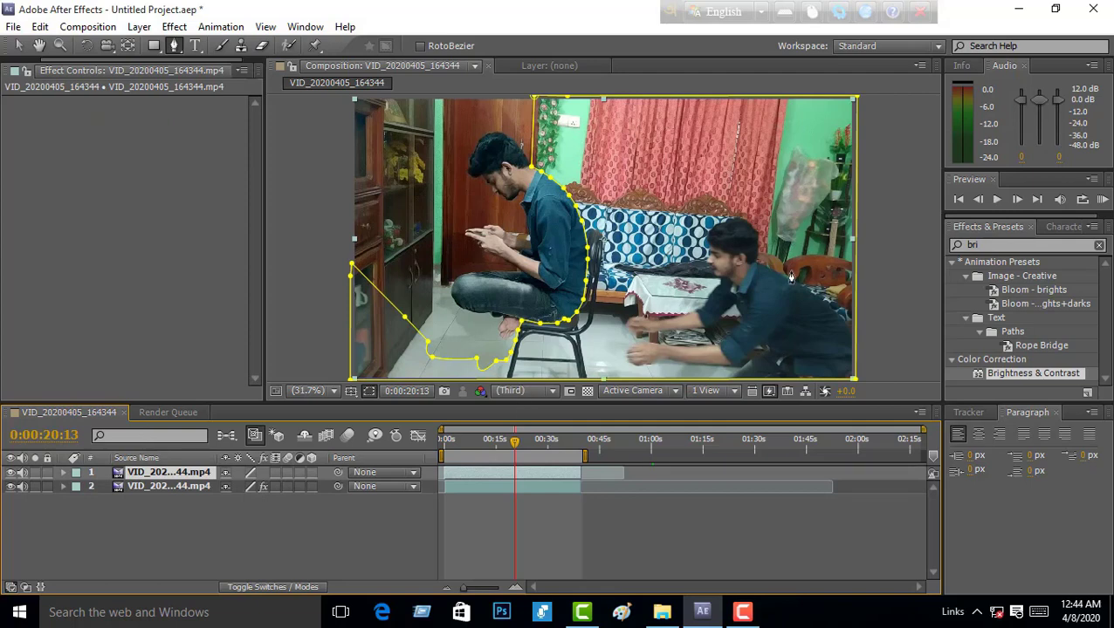
left_click(494, 206)
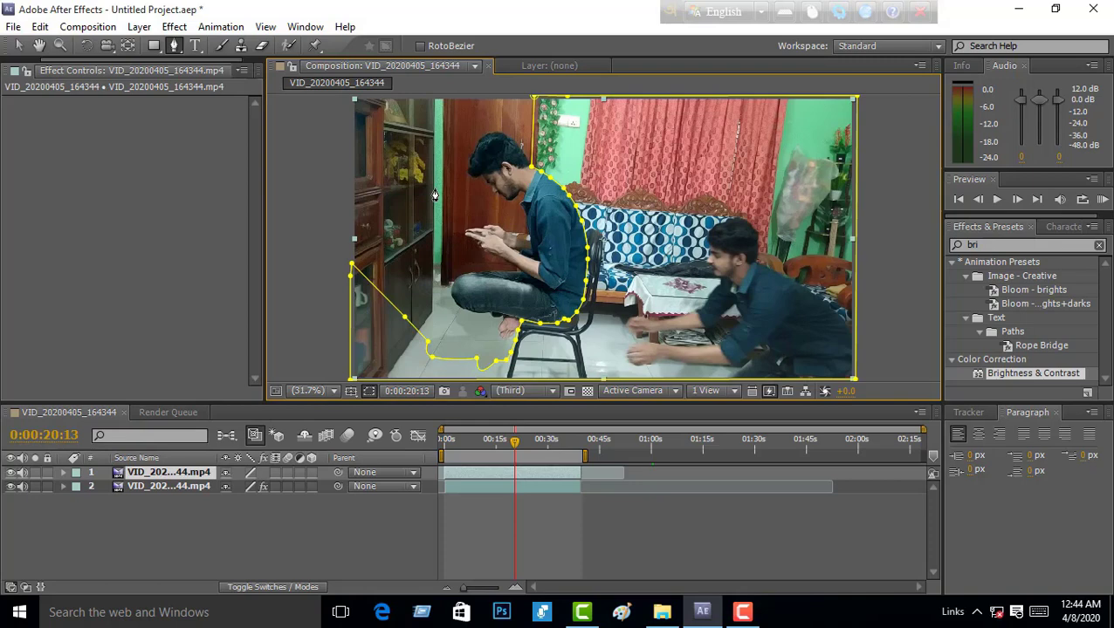
left_click(475, 474)
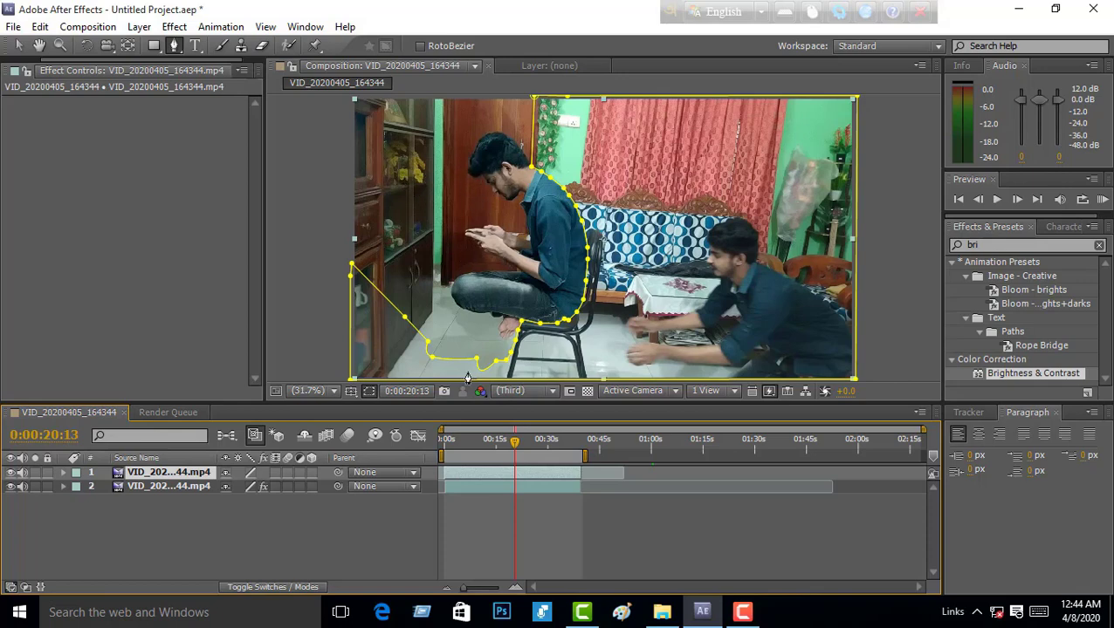
left_click(495, 494)
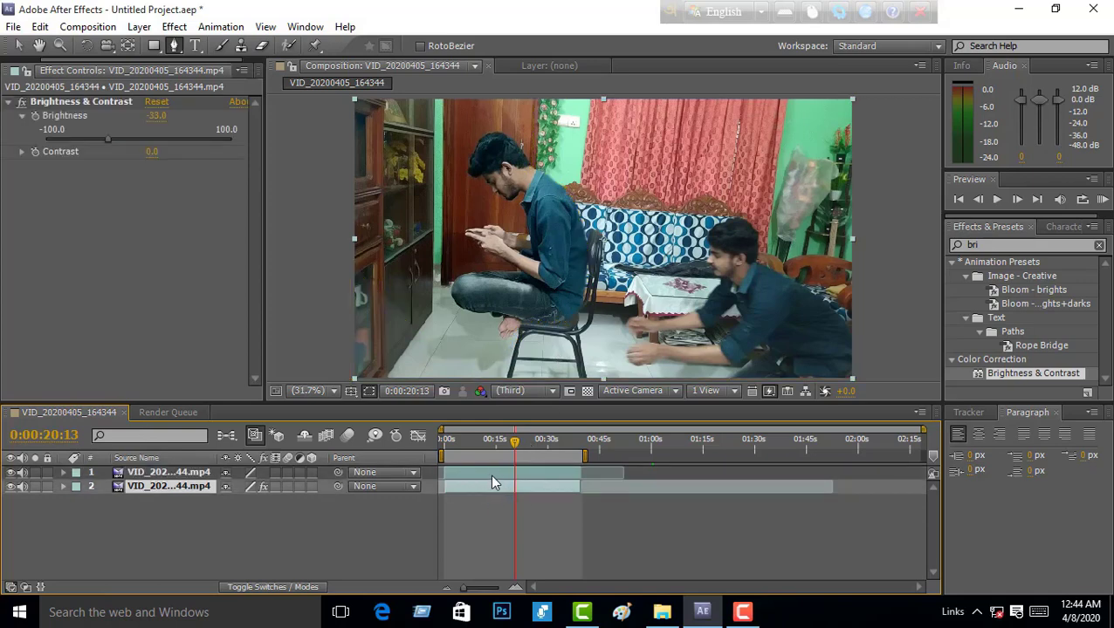
left_click(491, 475)
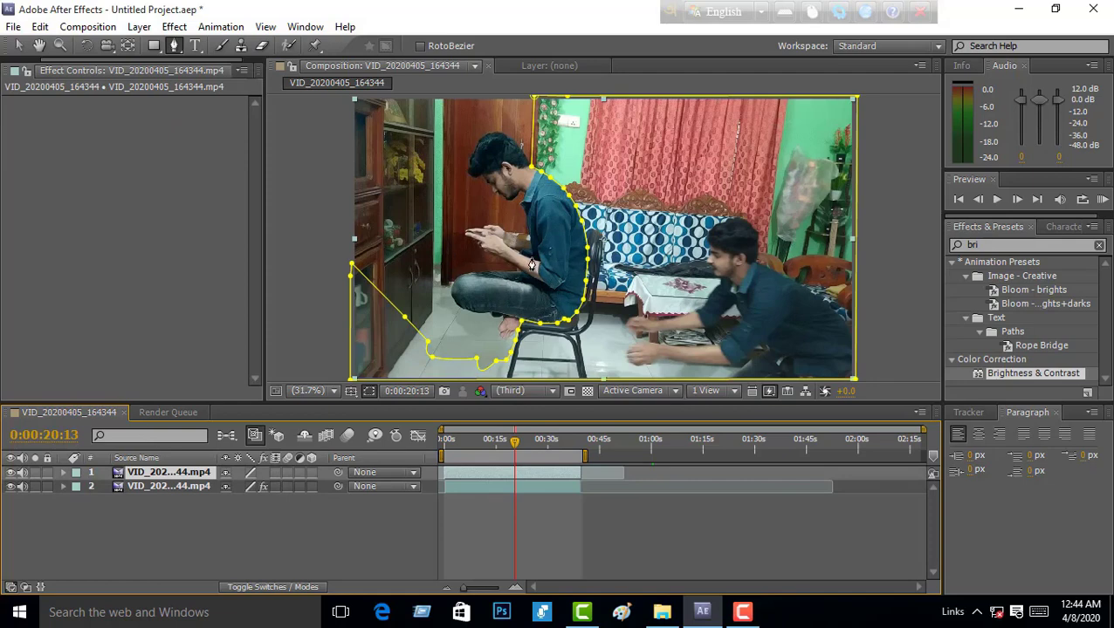
key("space")
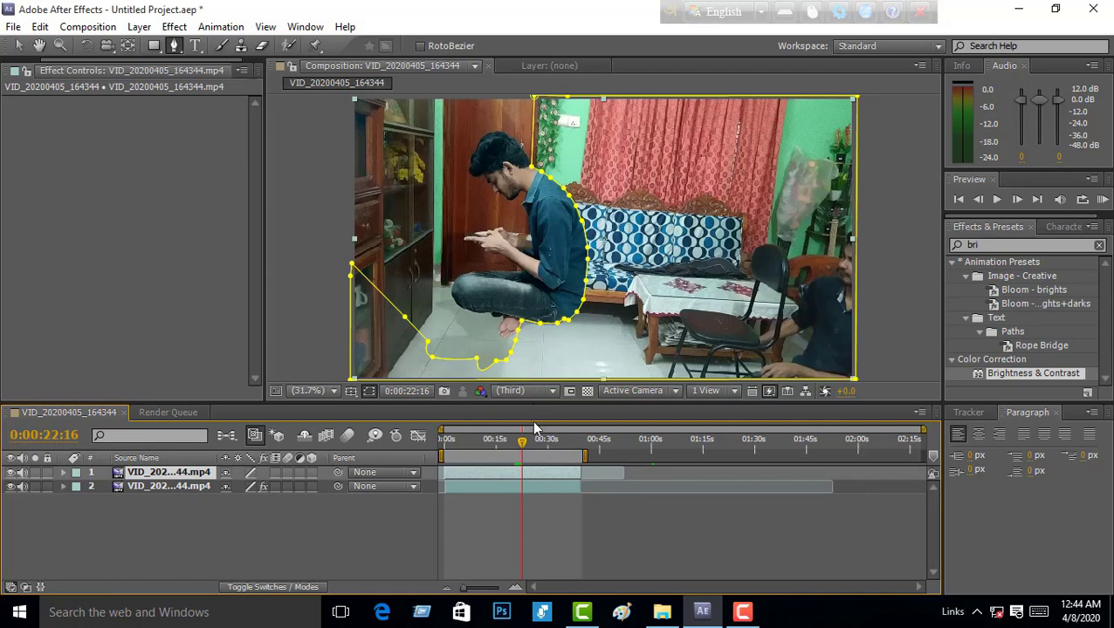
left_click_drag(522, 450, 526, 451)
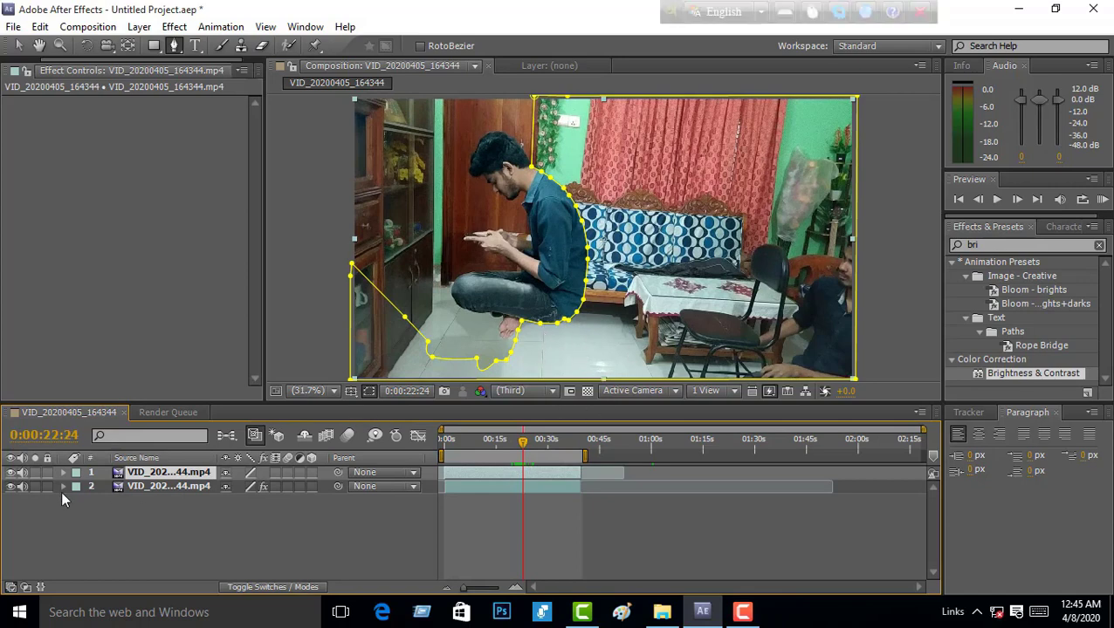
- Toggle layer 1's visibility repeatedly to compare both clips, leaving it visible
left_click(12, 473)
left_click(12, 474)
left_click(11, 473)
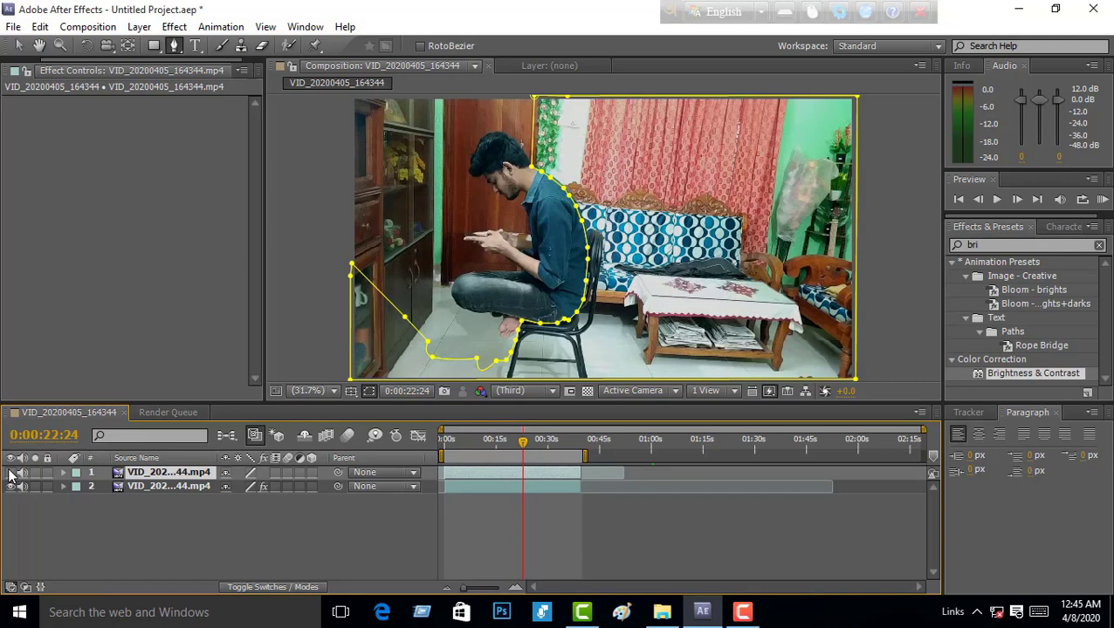
left_click(12, 473)
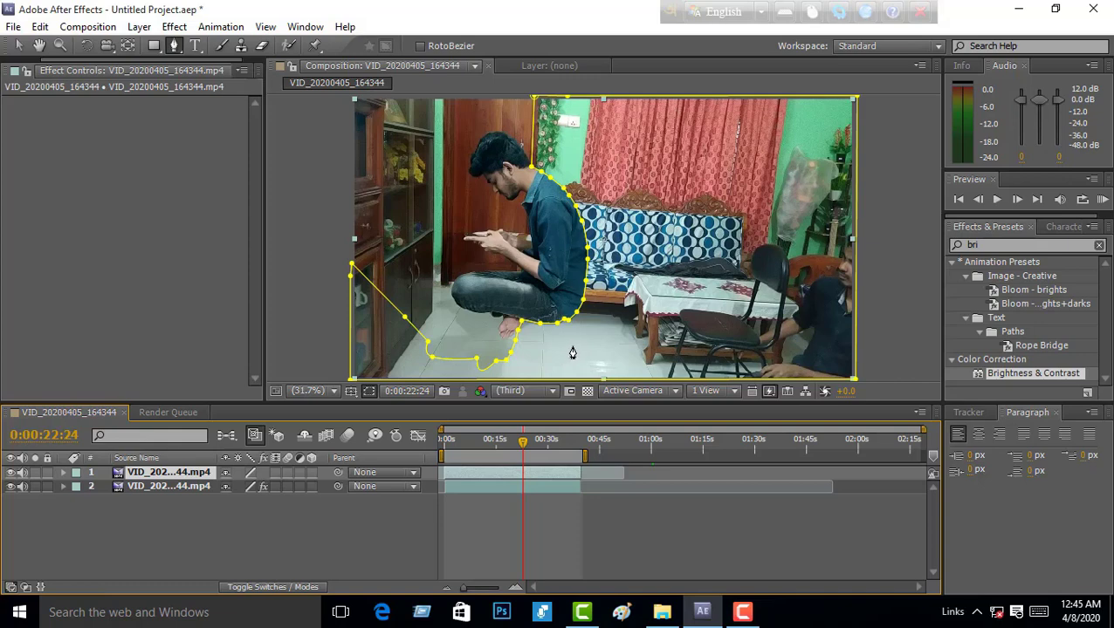
left_click(12, 472)
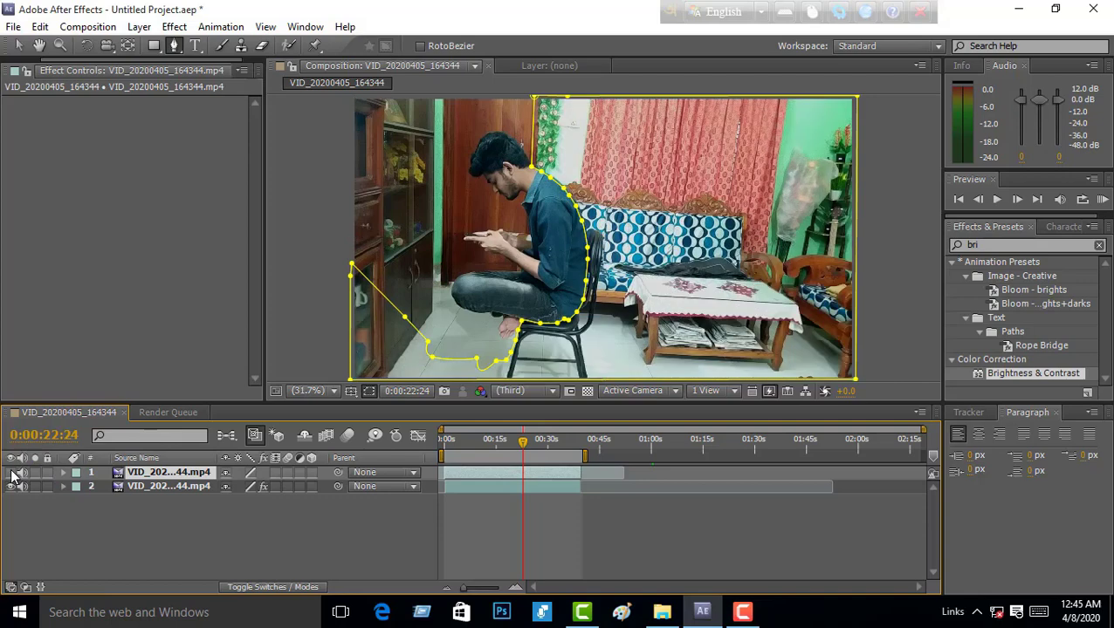
left_click(12, 473)
left_click(12, 473)
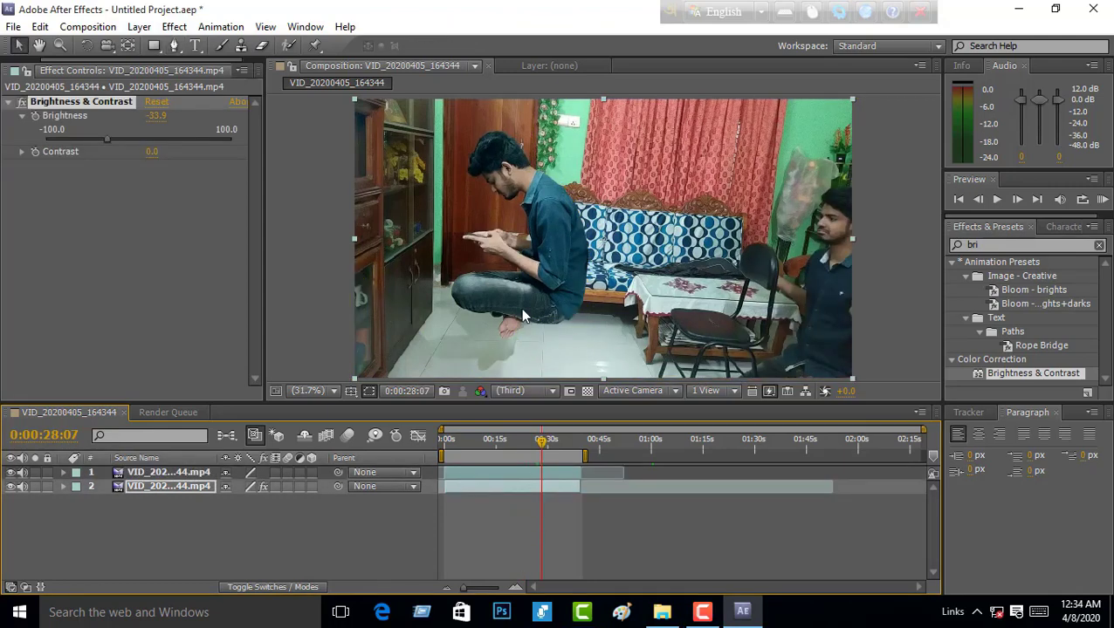
- Zoom the viewer to 100% and pan down to the man's feet and the floor
key("slash")
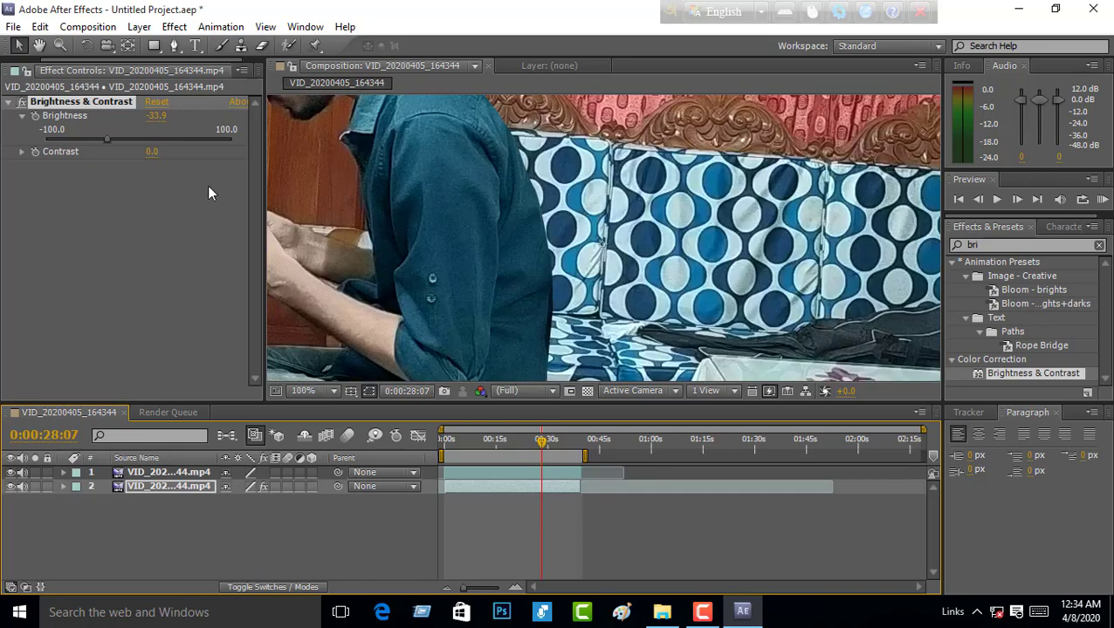
left_click(39, 45)
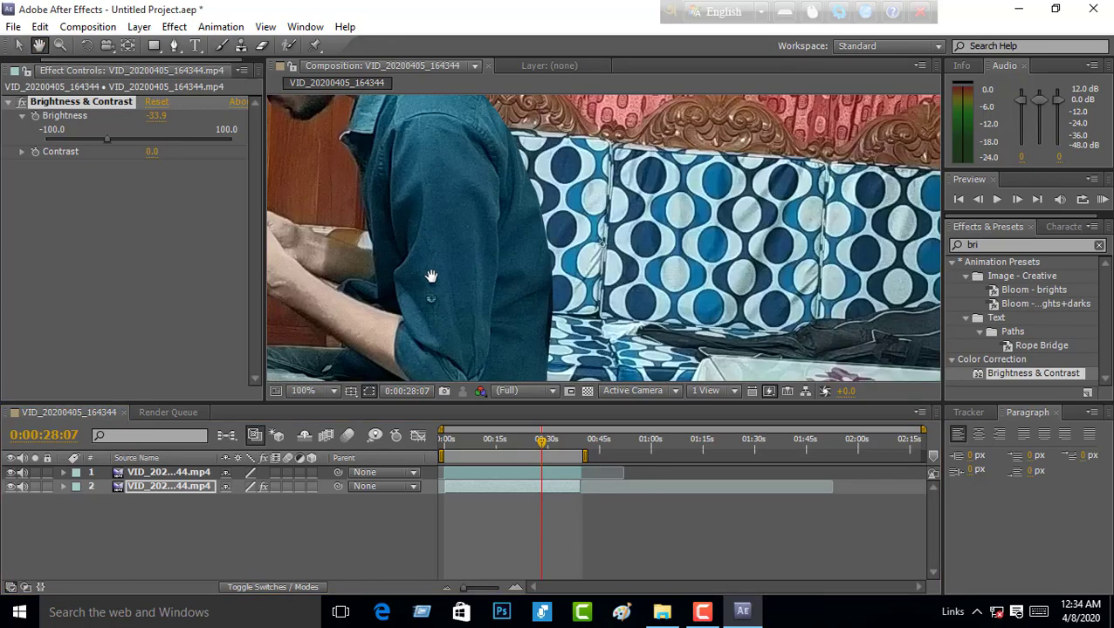
left_click_drag(432, 275, 565, 212)
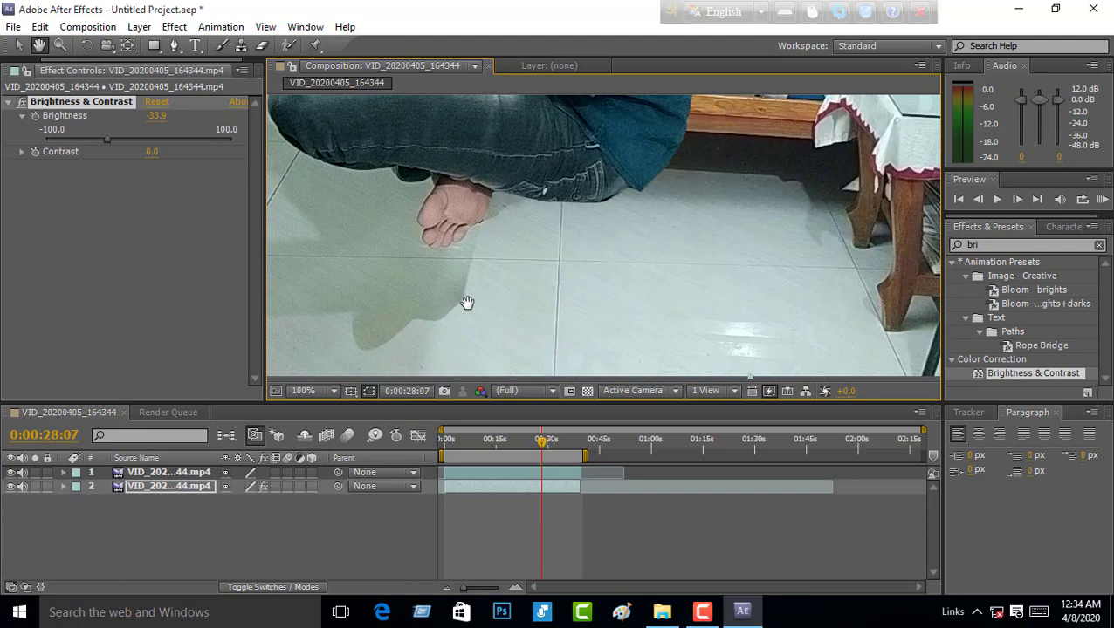
left_click(170, 46)
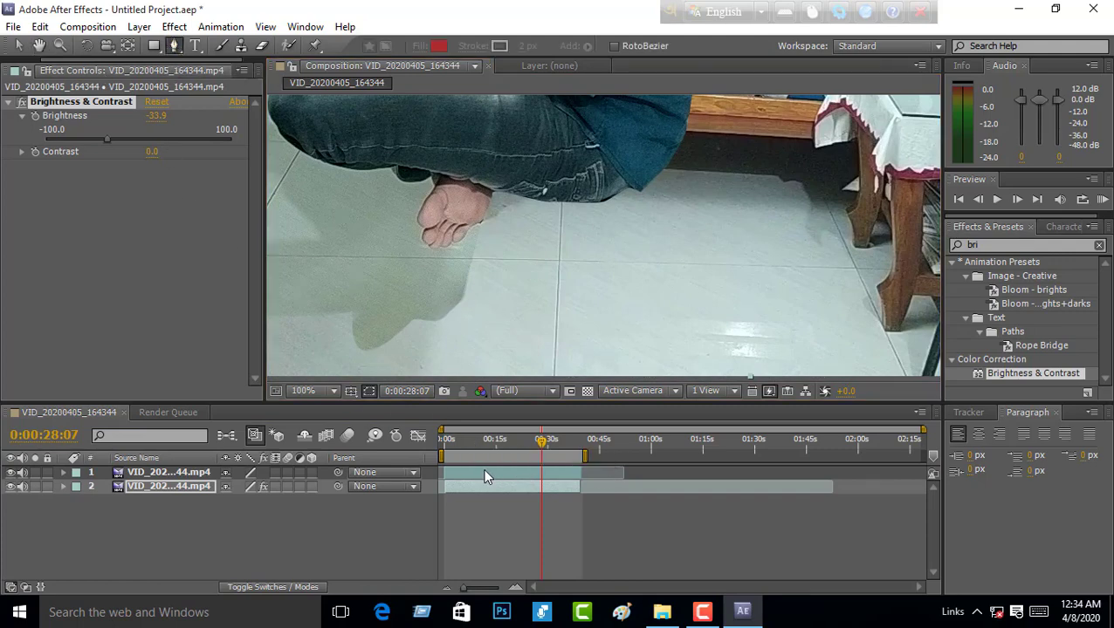
- Add two extra points to layer 1's mask edge beside the feet
left_click(454, 307)
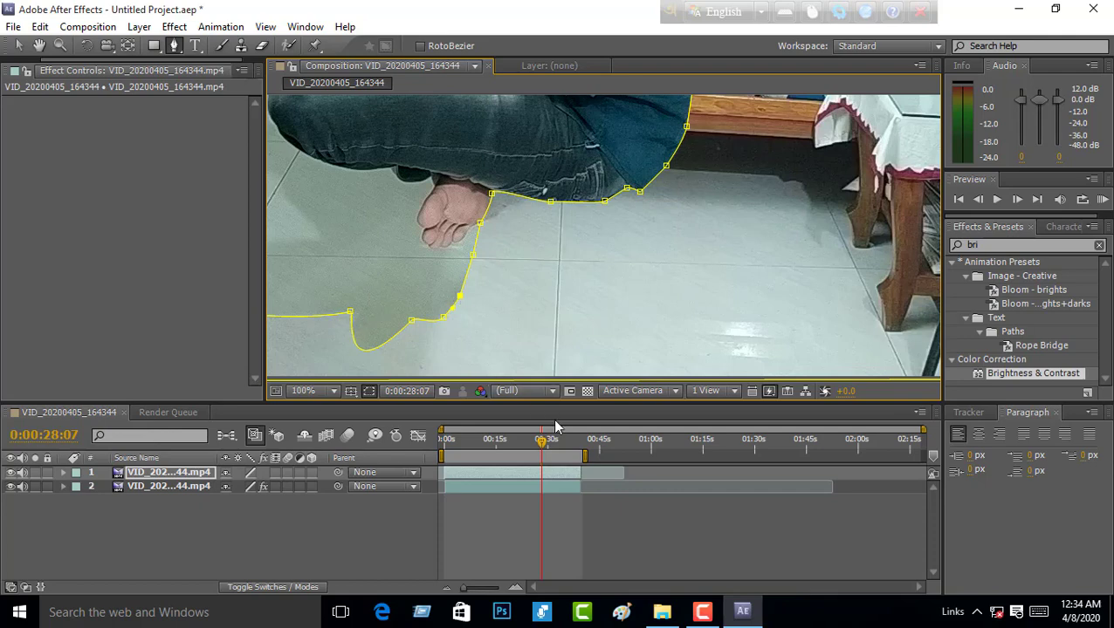
left_click(528, 484)
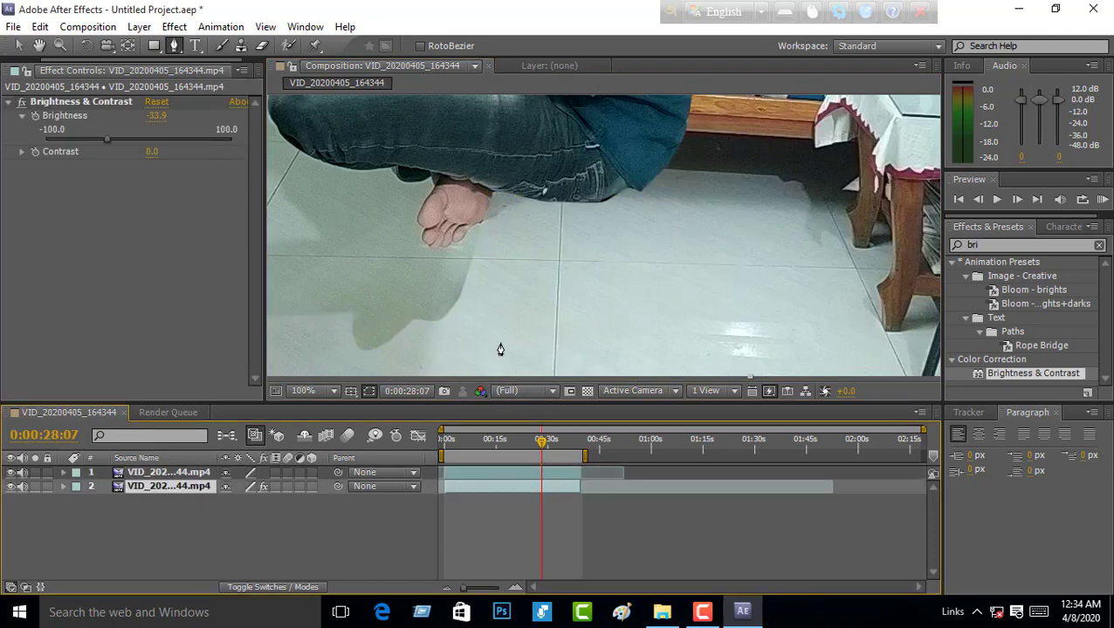
left_click(512, 475)
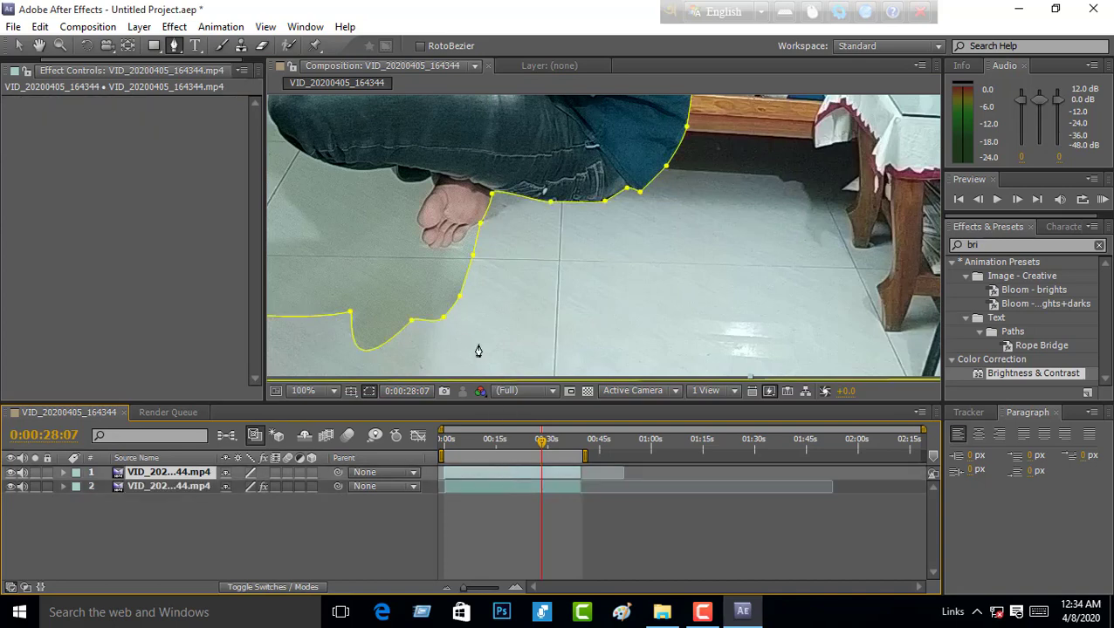
left_click(458, 294)
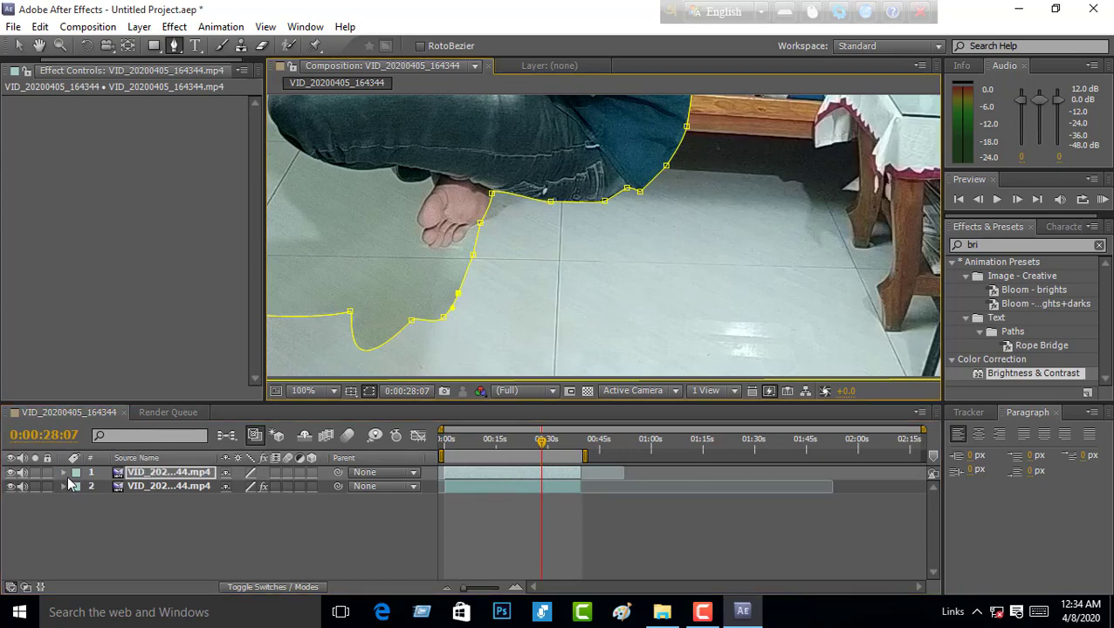
- Set Mask 1's feather to 6.0 pixels on the top layer
left_click(454, 471)
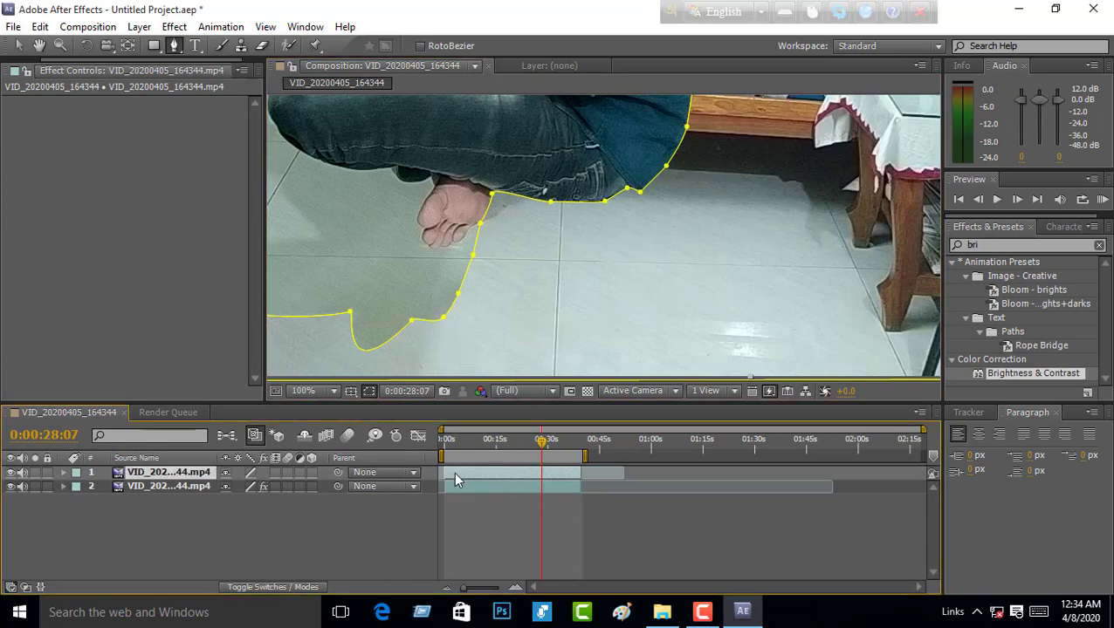
left_click(64, 473)
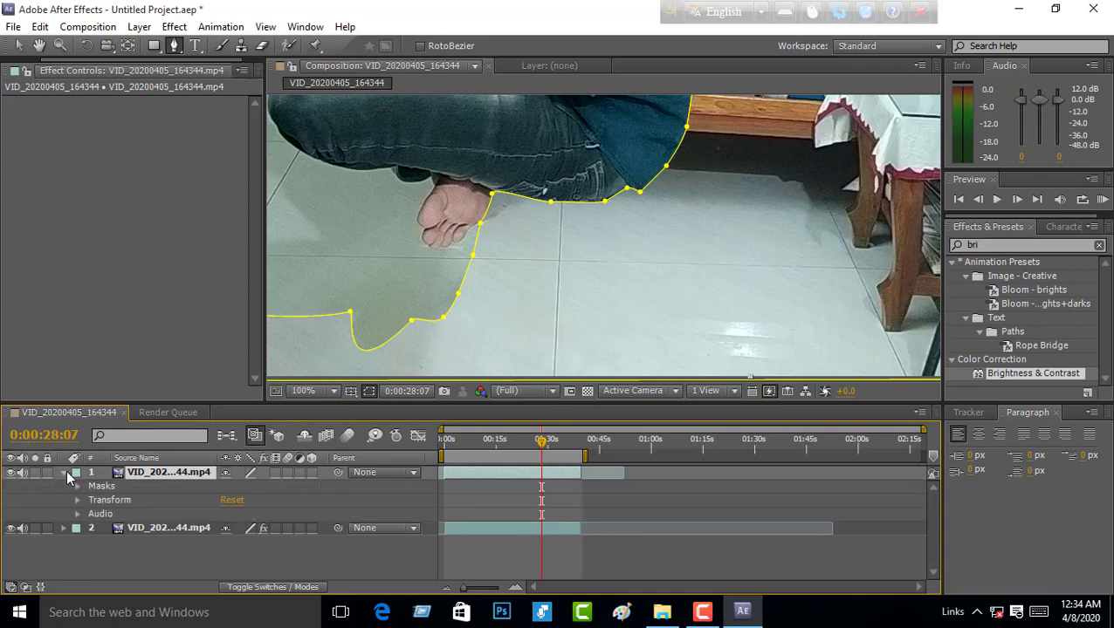
left_click(77, 486)
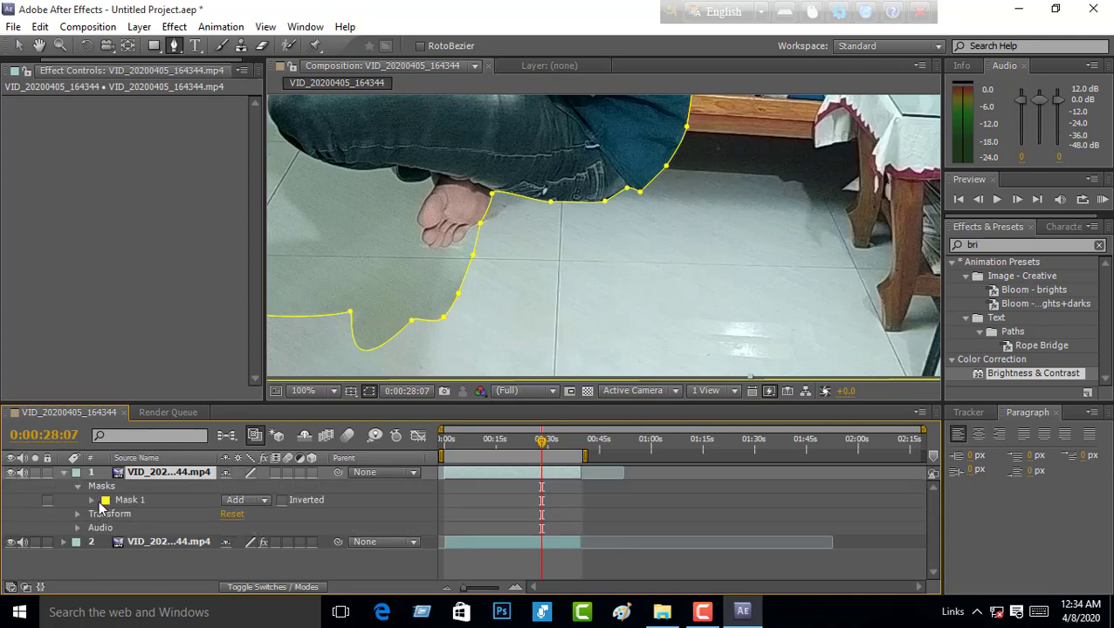
left_click(90, 500)
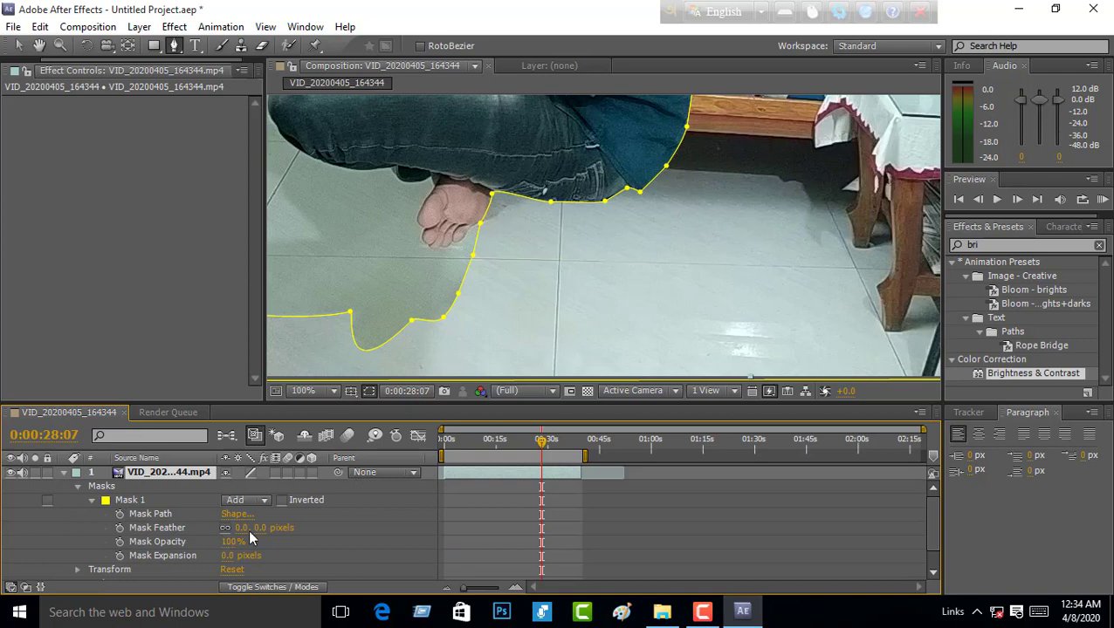
left_click_drag(237, 529, 243, 528)
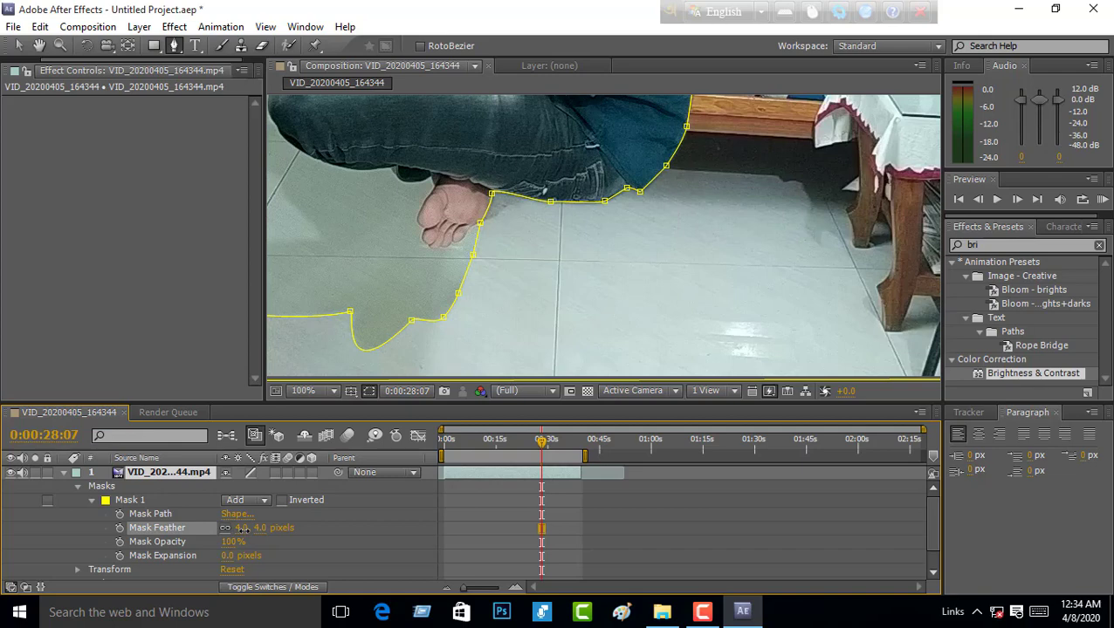
left_click_drag(243, 528, 245, 528)
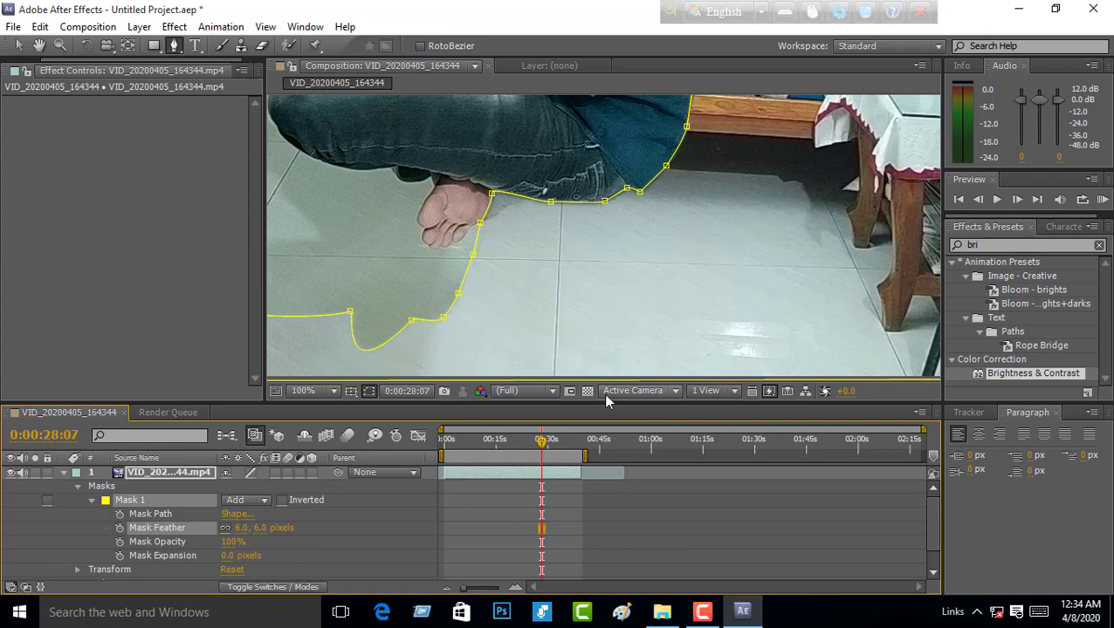
left_click(63, 472)
left_click(497, 486)
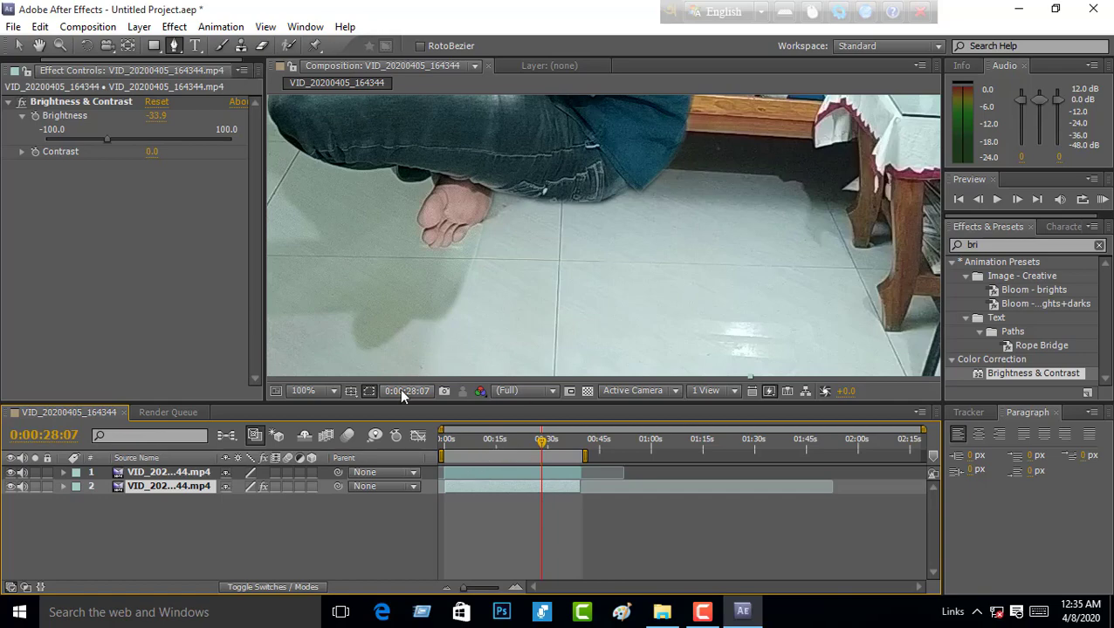
- Fit the frame, preview from about 7 seconds, and scrub through to about 23 seconds
left_click(332, 391)
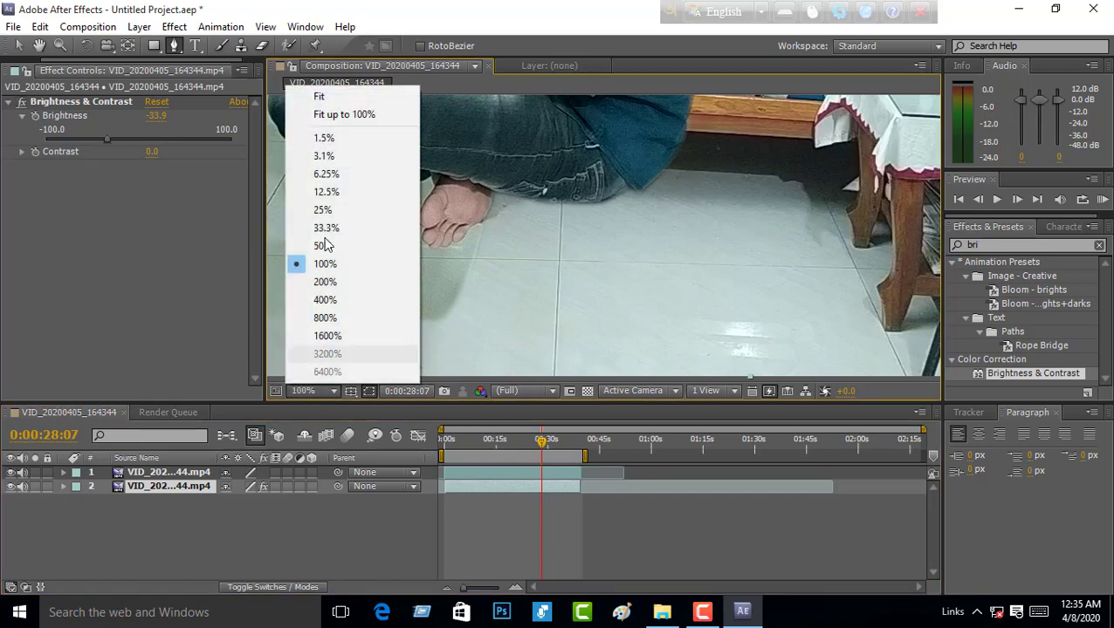
left_click(326, 98)
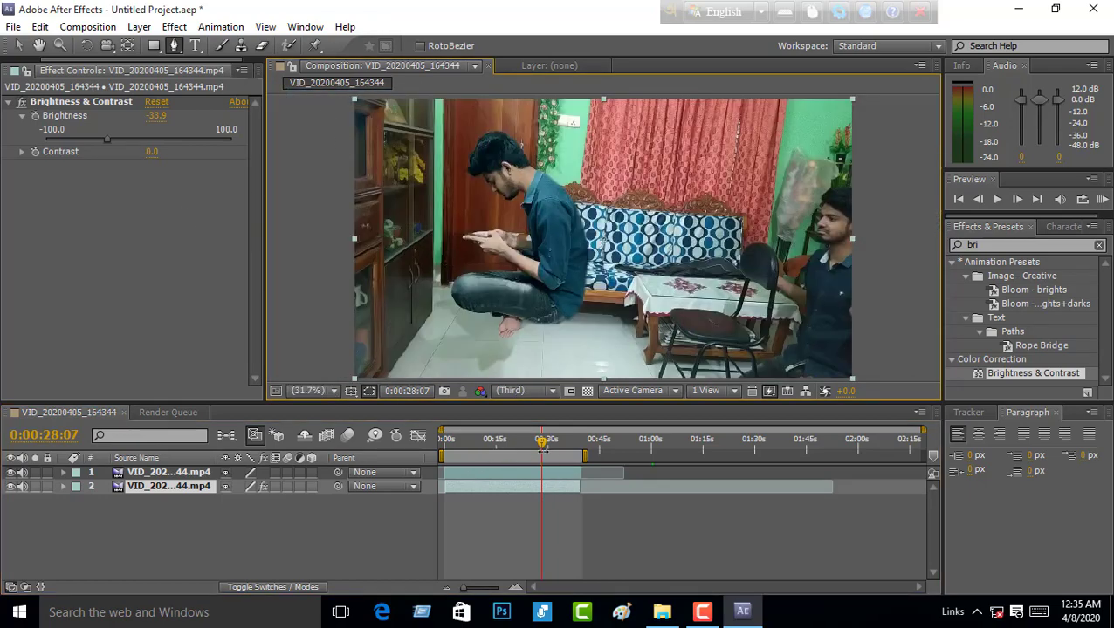
left_click_drag(483, 441, 469, 440)
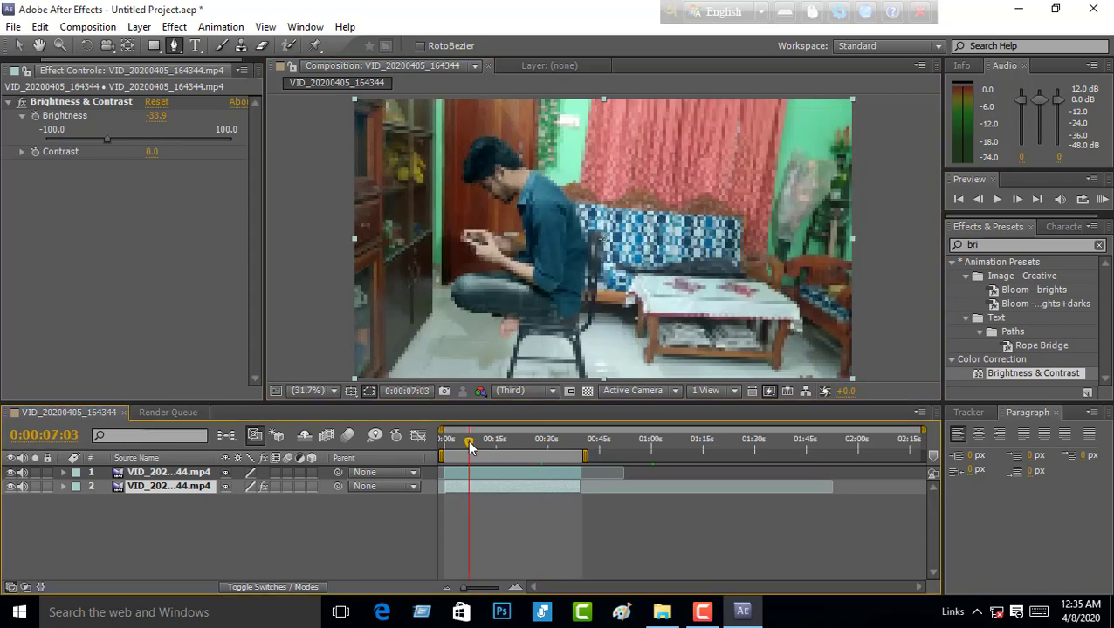
key("space")
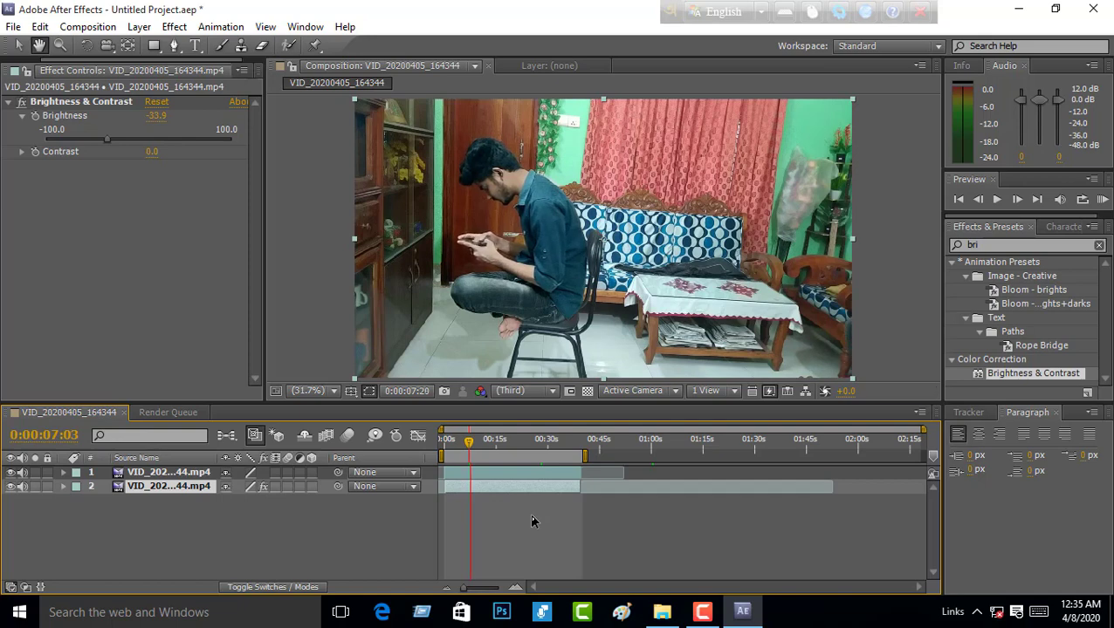
key("space")
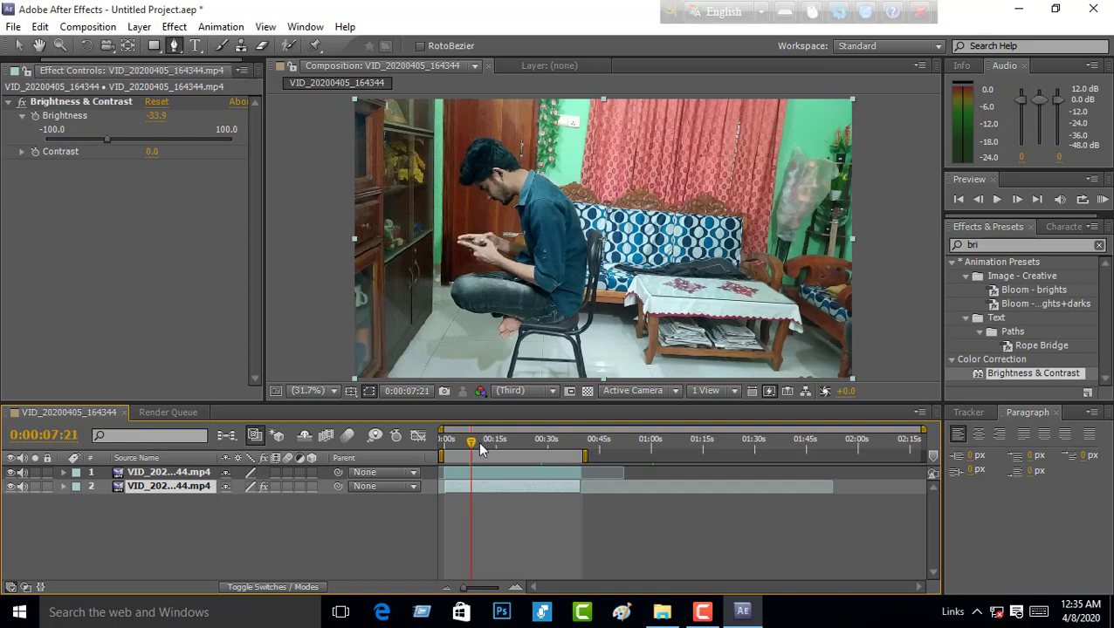
mouse_move(478, 441)
left_mouse_down()
mouse_move(454, 440)
mouse_move(492, 451)
left_mouse_up()
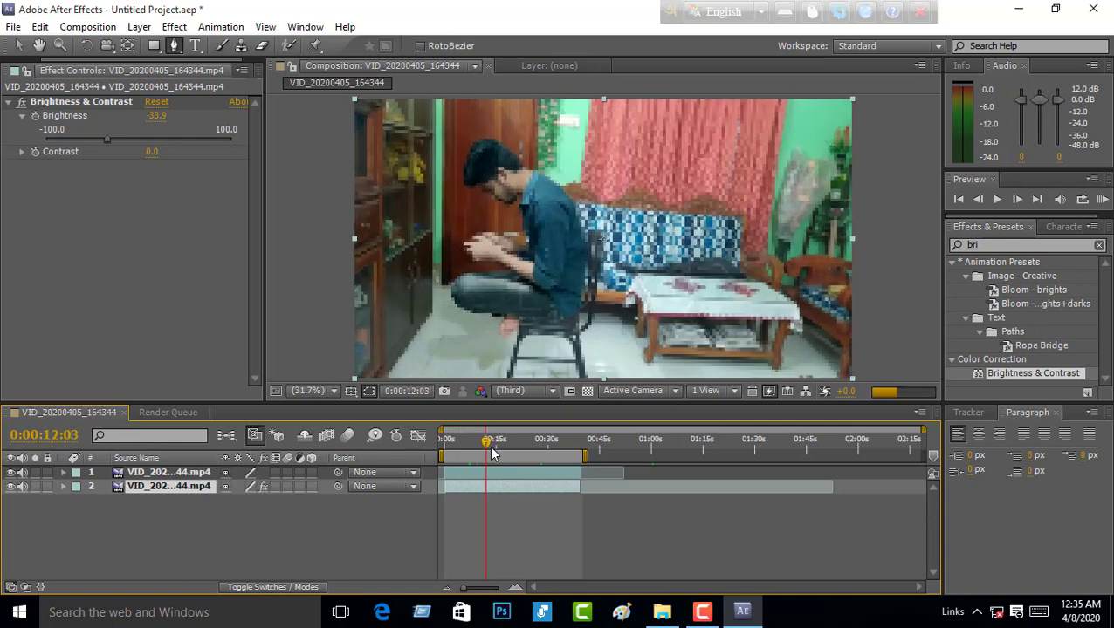
left_click_drag(493, 451, 526, 455)
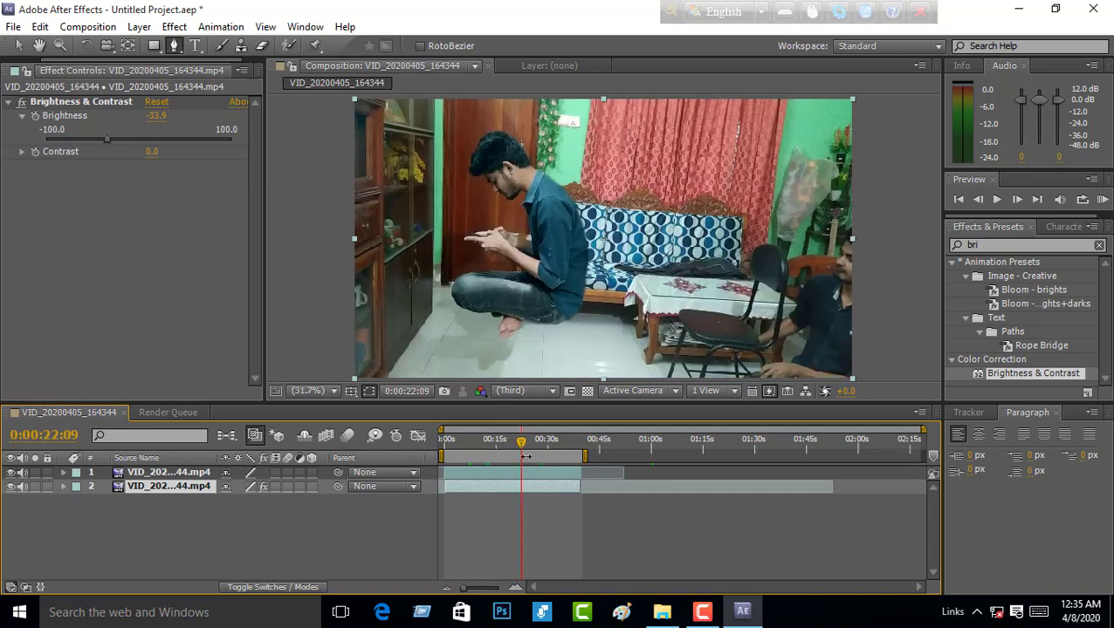
left_click_drag(526, 455, 561, 446)
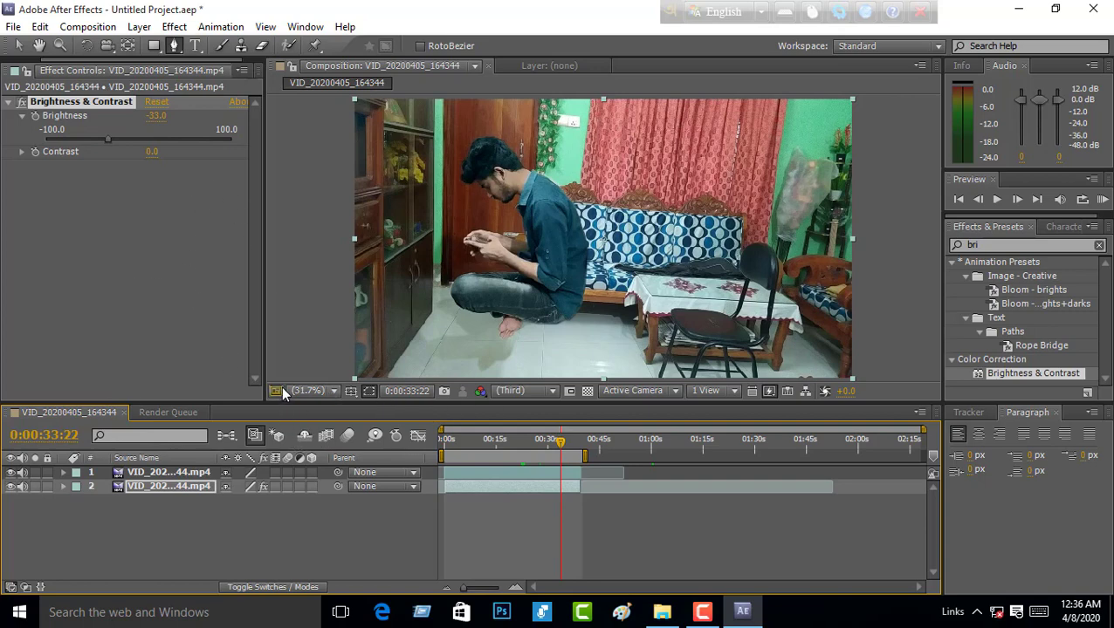
- Add the composition to the Render Queue as VID_20200405_164344.avi via Composition > Pre-render
left_click(98, 28)
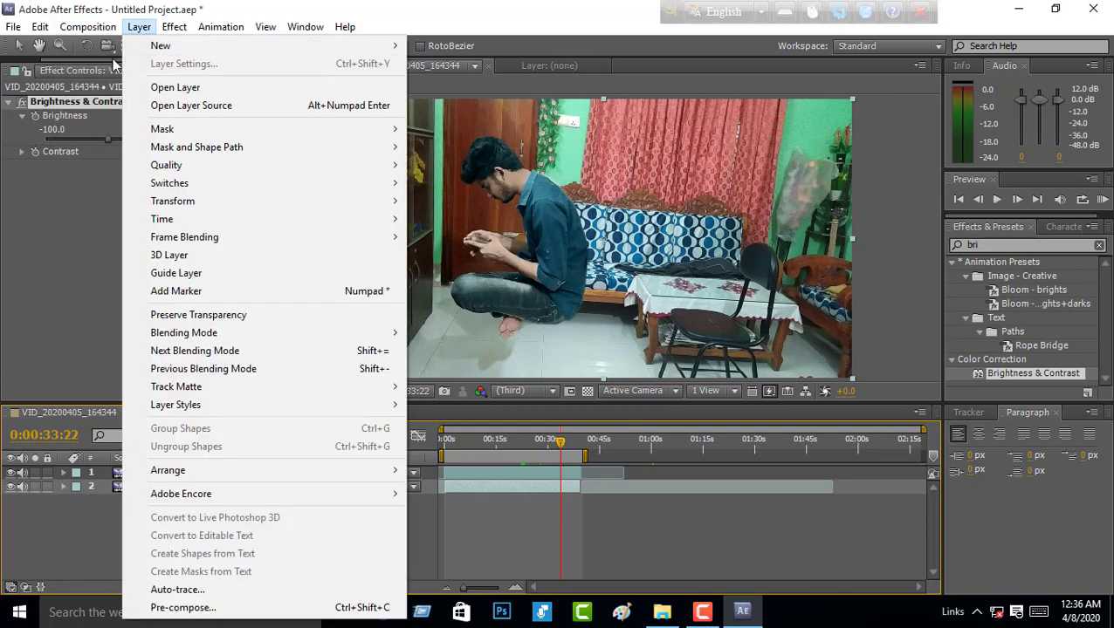
left_click(114, 245)
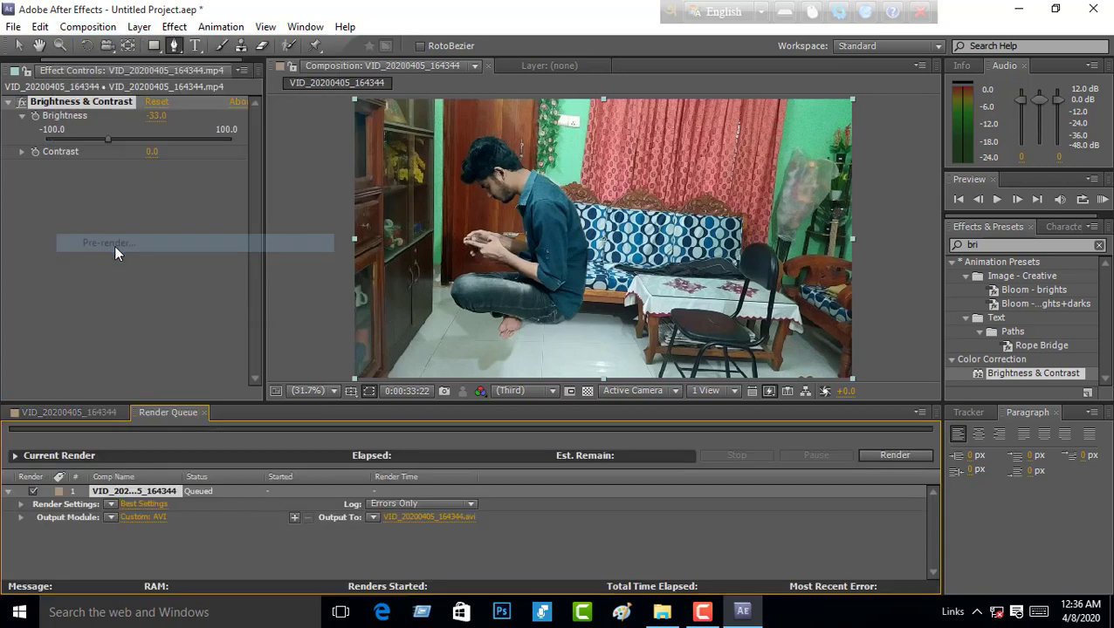